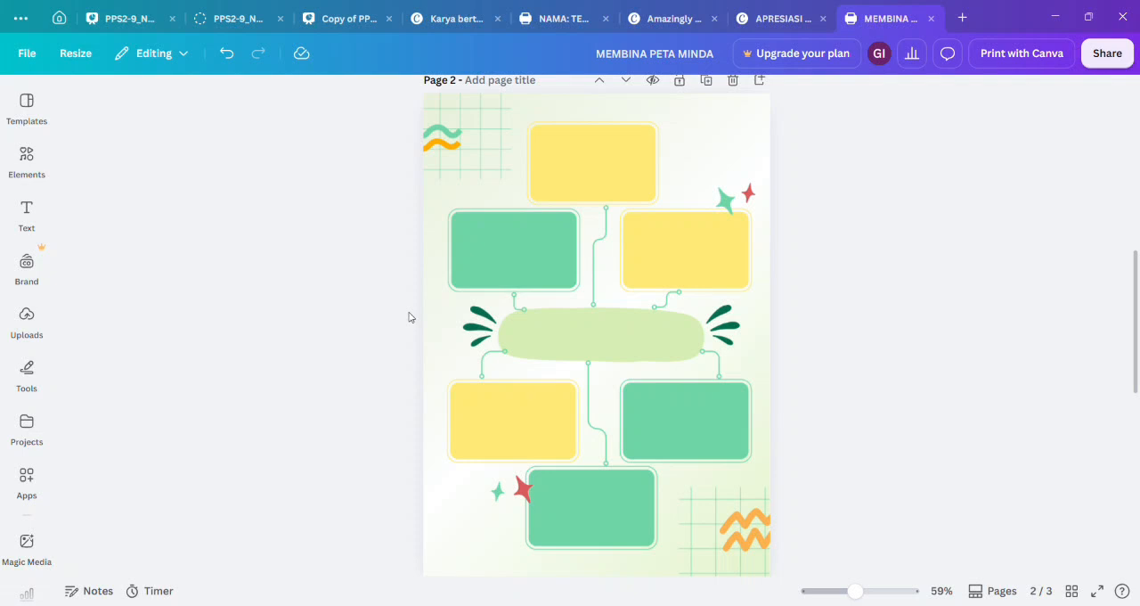
Look through the recently used and suggested mind map templates, and close the template gallery.
left_click(28, 115)
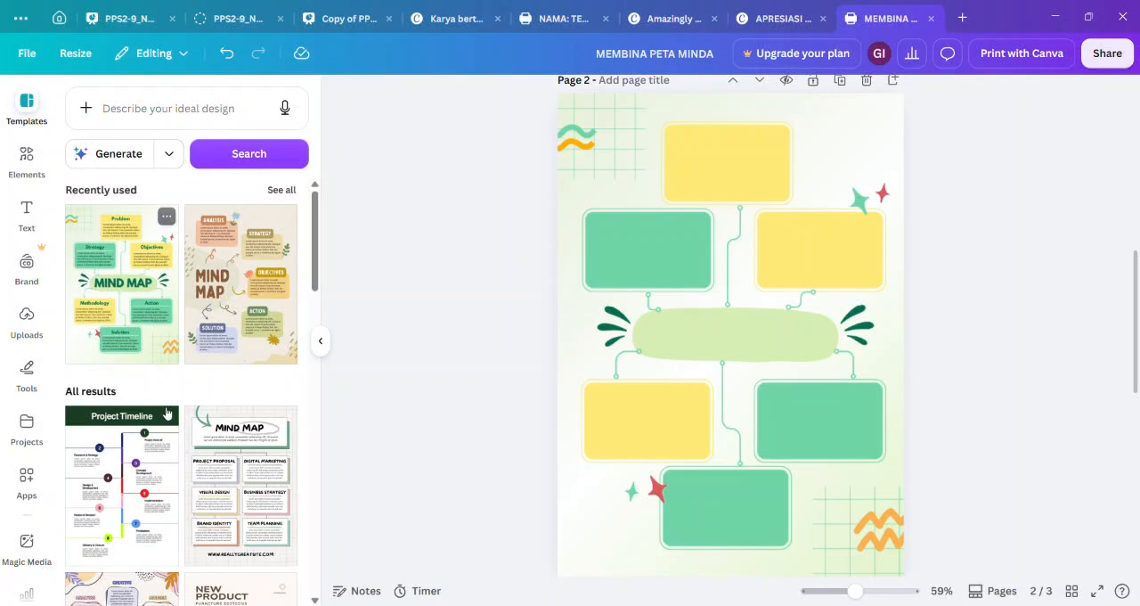
scroll(166, 412, "down", 5)
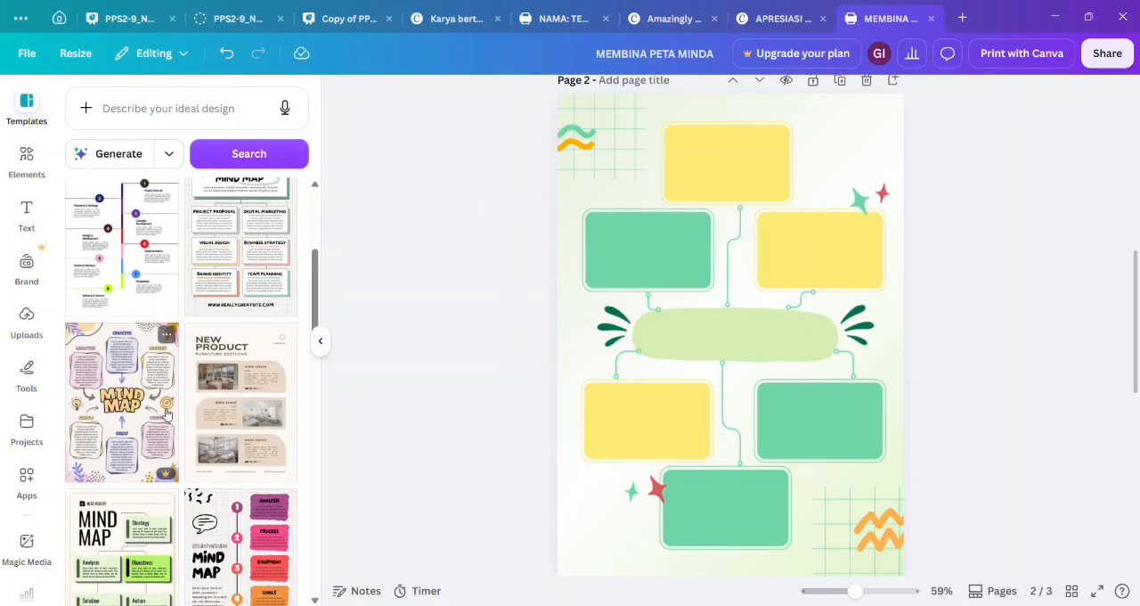
scroll(166, 413, "down", 5)
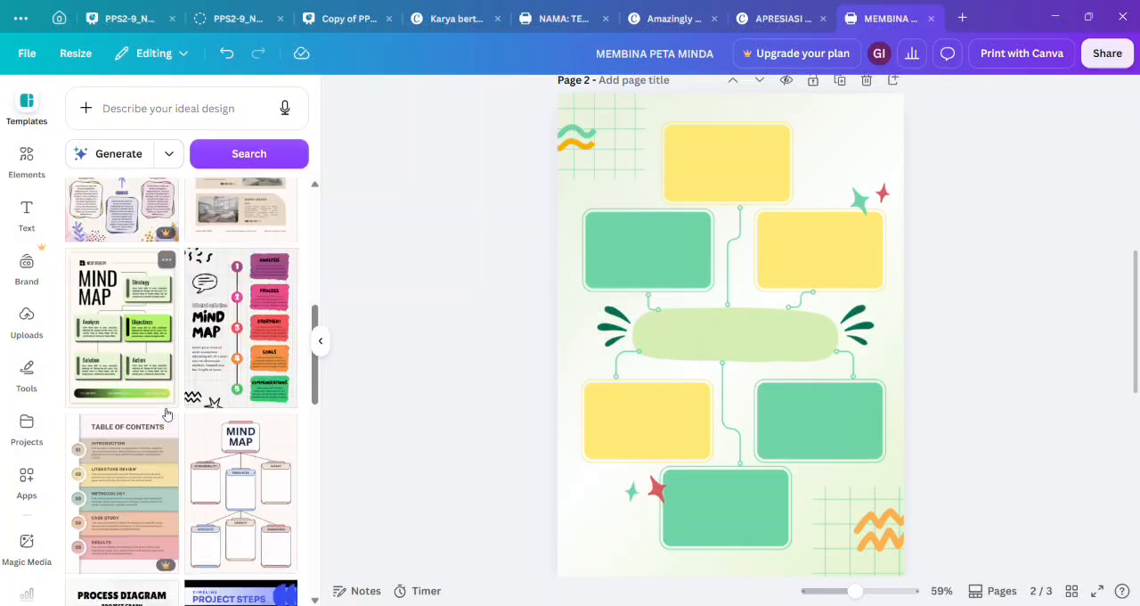
scroll(164, 412, "up", 4)
scroll(164, 412, "up", 6)
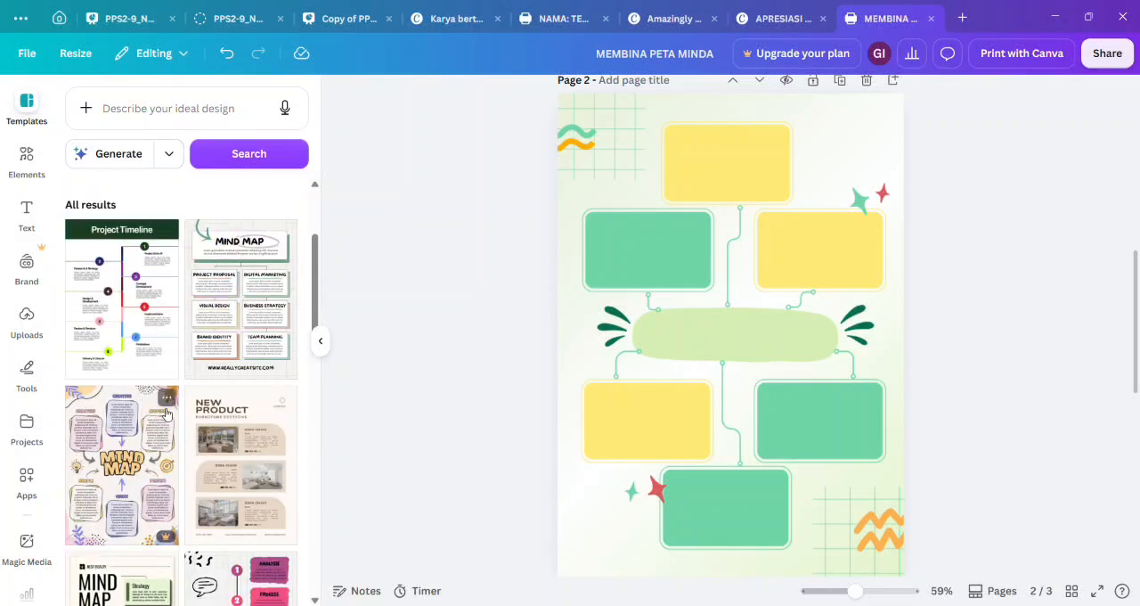
mouse_move(129, 336)
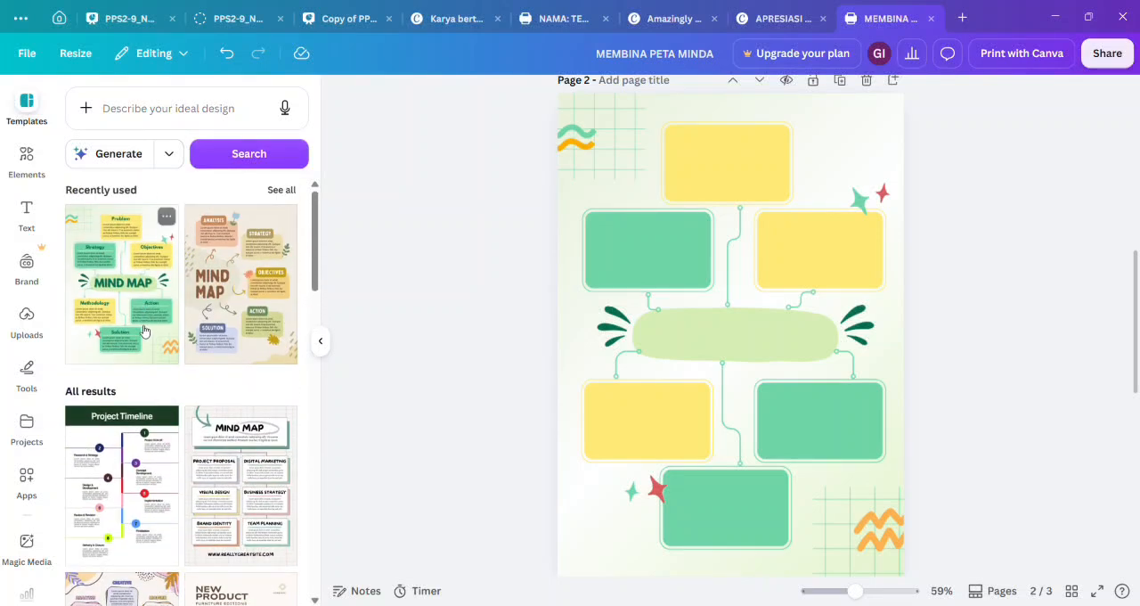
left_click(324, 341)
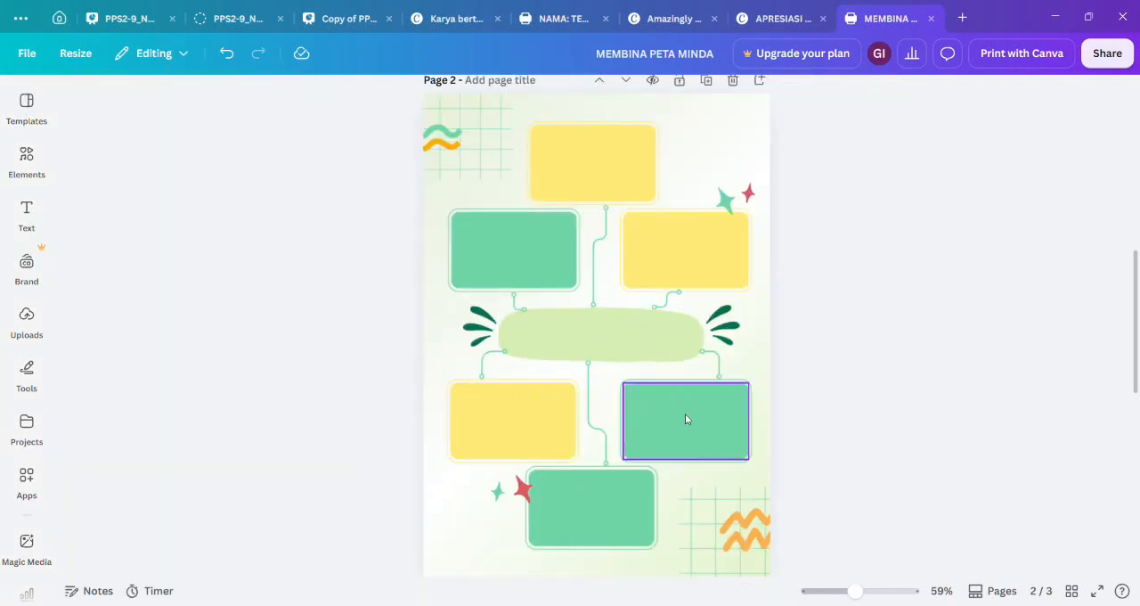
Add a text box reading "MEMBINA PETA MINDA" on the light green shape in the middle of page 2.
left_click(27, 214)
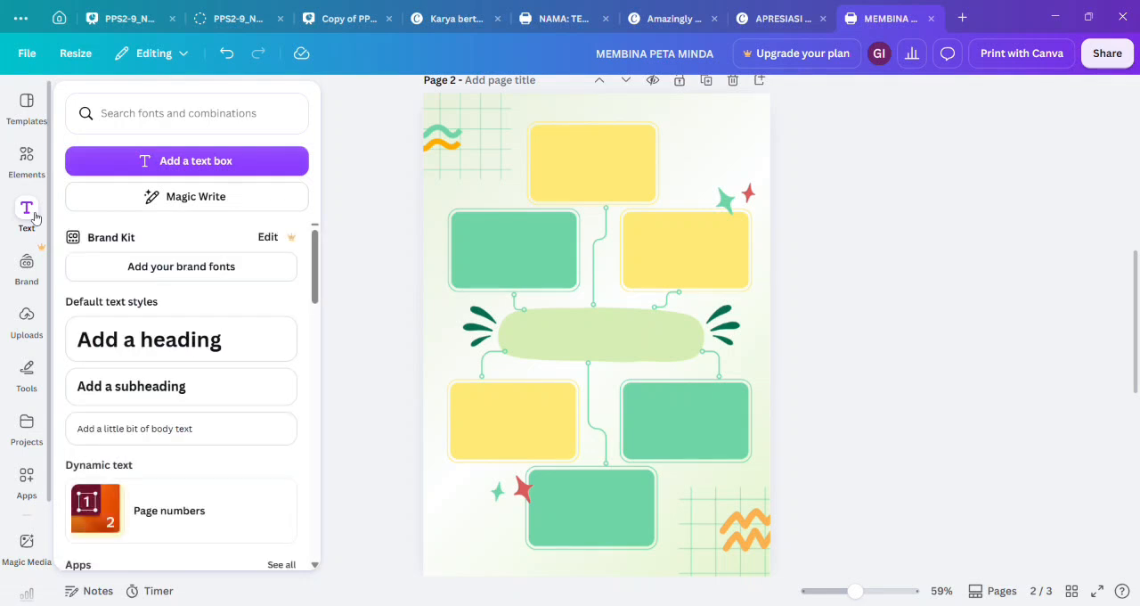
left_click(198, 170)
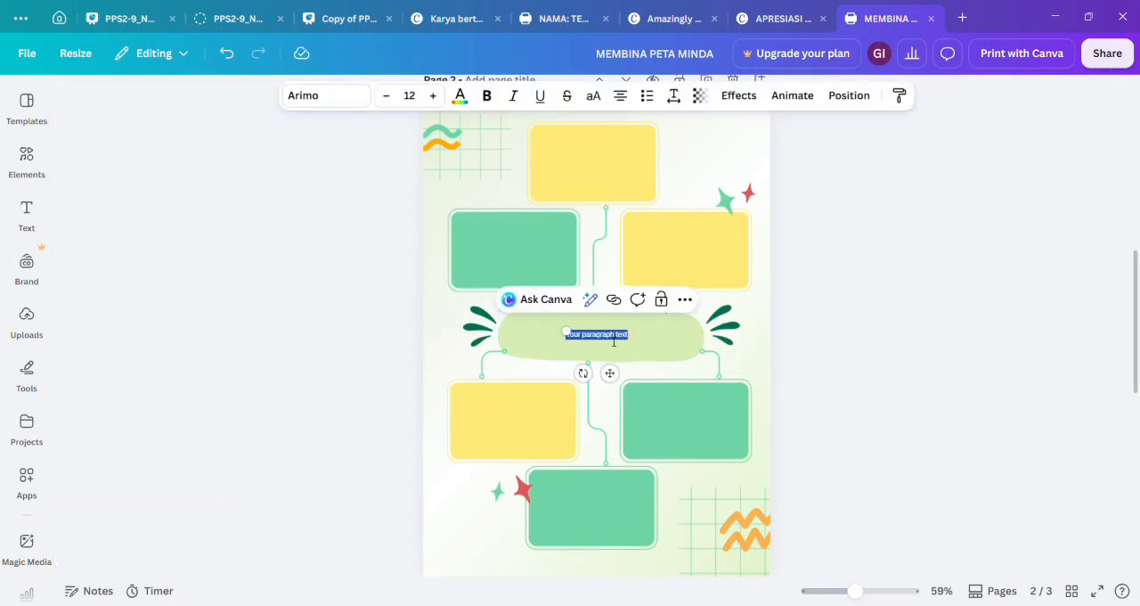
left_click(614, 342)
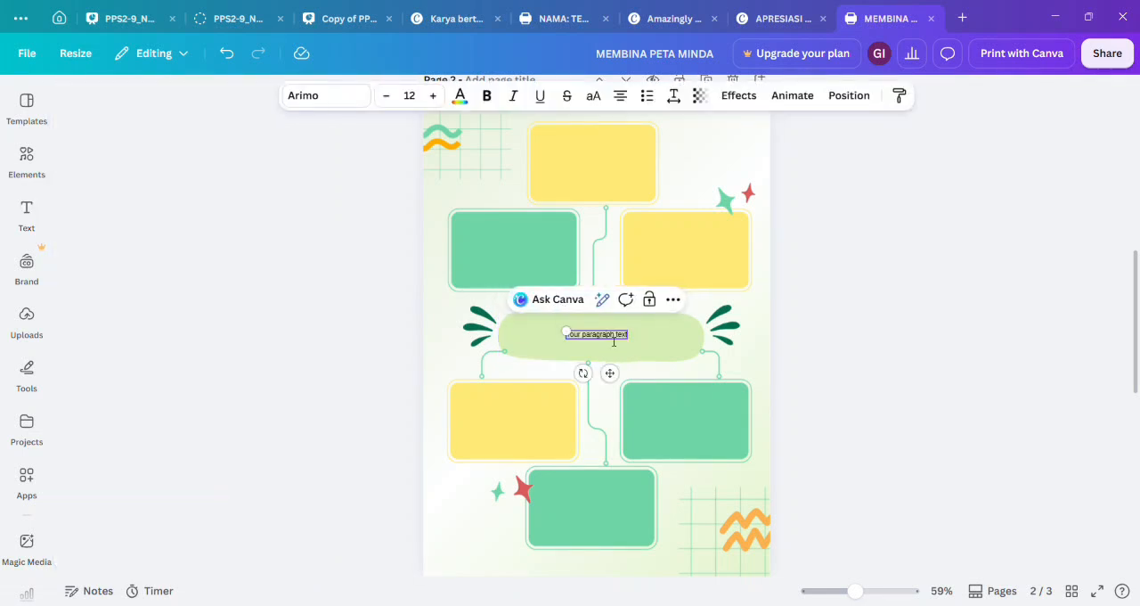
left_click(660, 357)
left_click(623, 338)
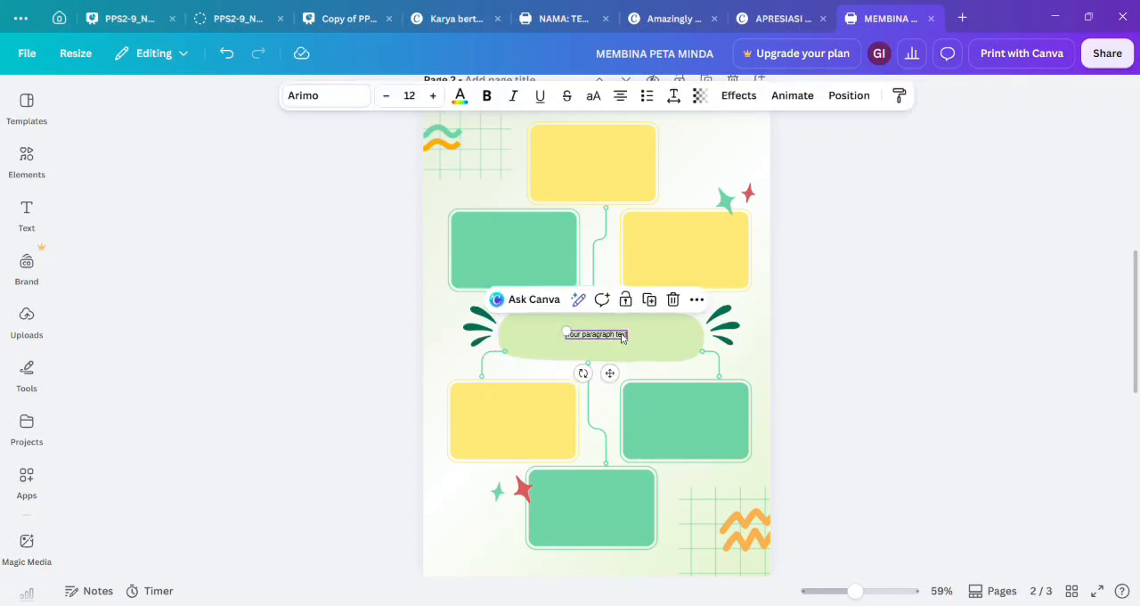
double_click(626, 338)
key("BackSpace")
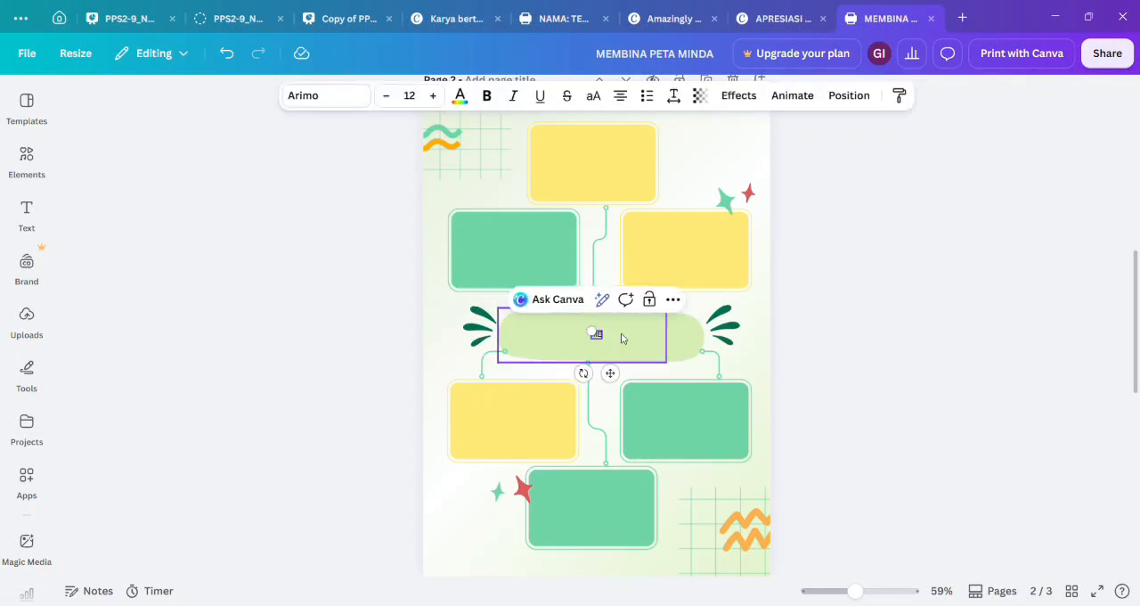
type("MEMBIN")
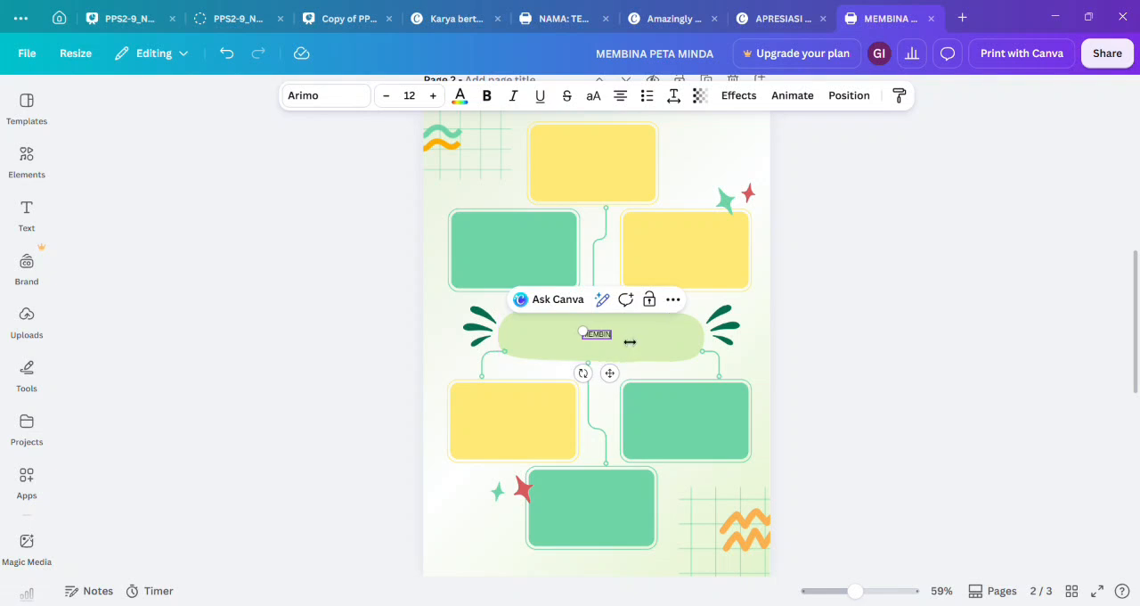
type("A PETA MINDA")
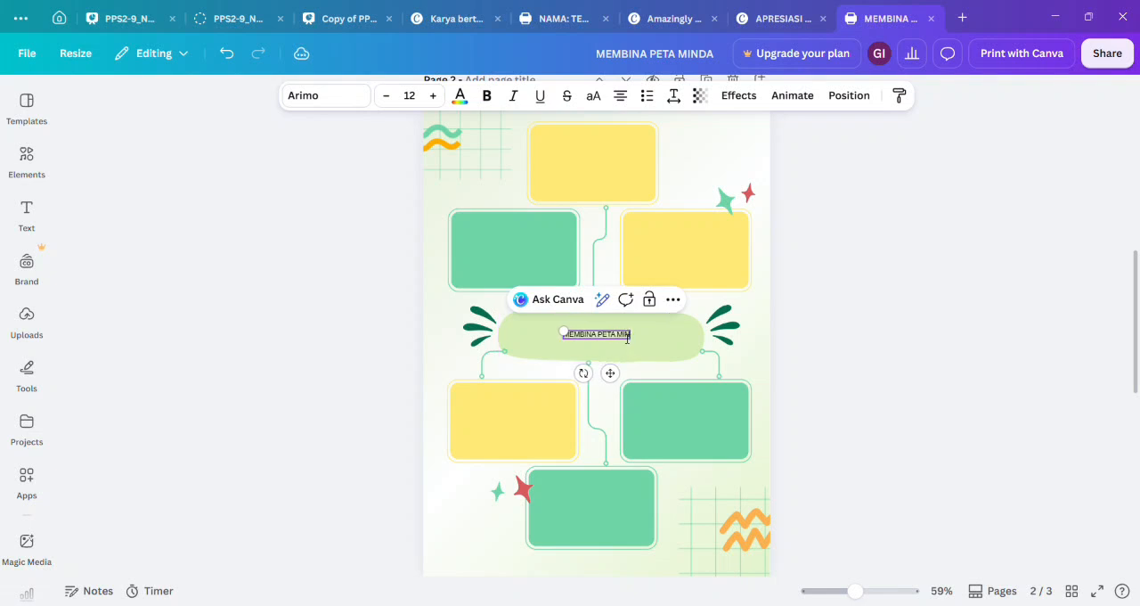
left_click(686, 368)
Enlarge the title to about font size 32.3, wrapped onto two lines, and centre it on the light green shape.
left_click(624, 337)
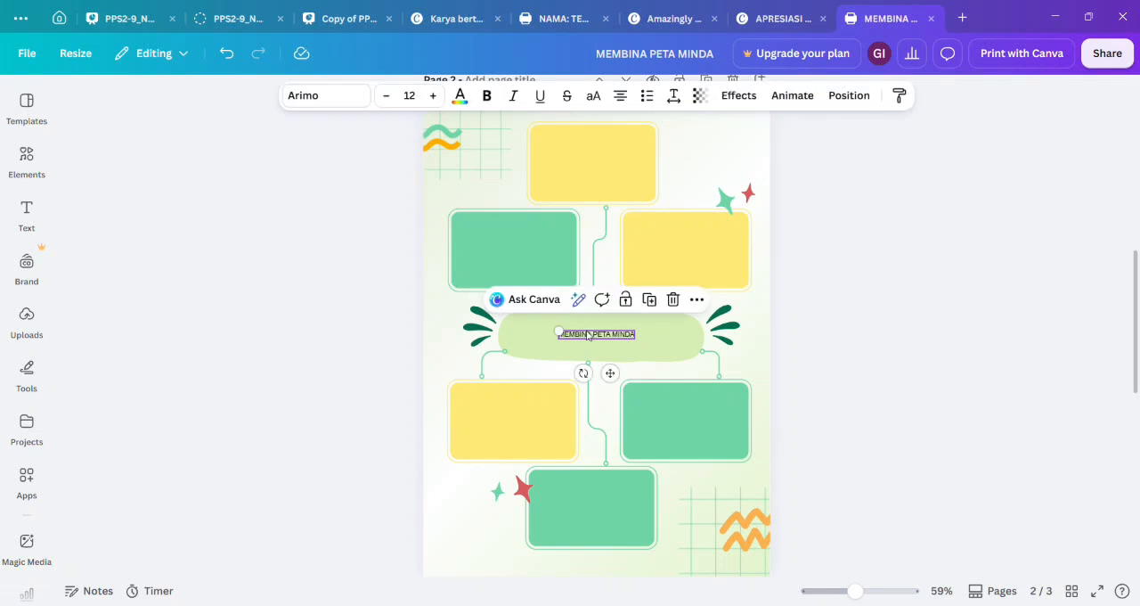
left_click_drag(543, 324, 464, 324)
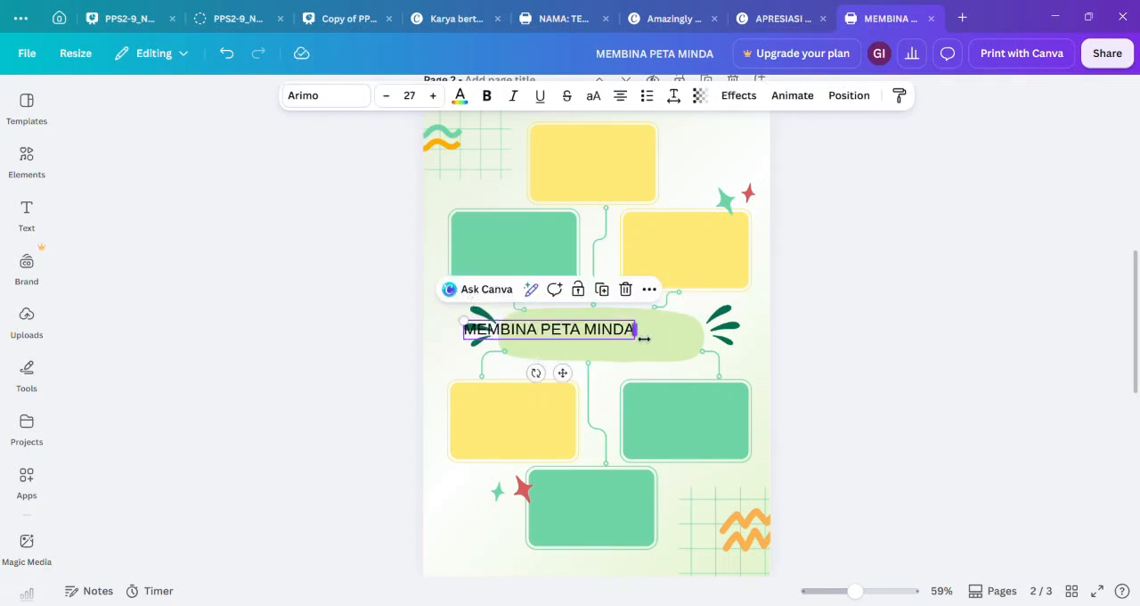
mouse_move(644, 338)
left_mouse_down()
mouse_move(606, 338)
mouse_move(646, 348)
left_mouse_up()
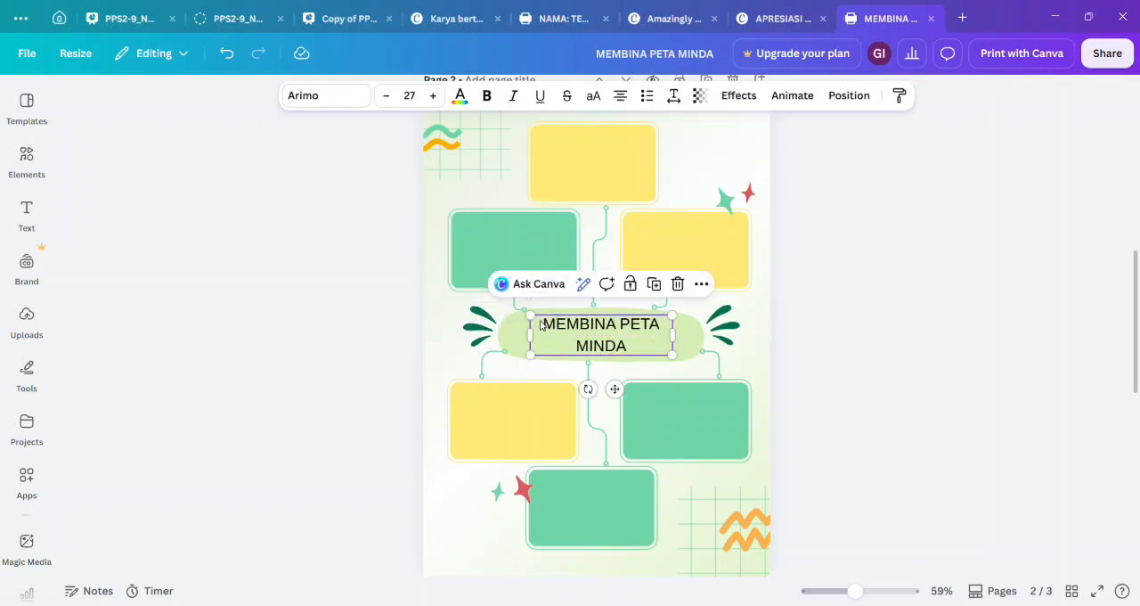
left_click_drag(521, 308, 504, 307)
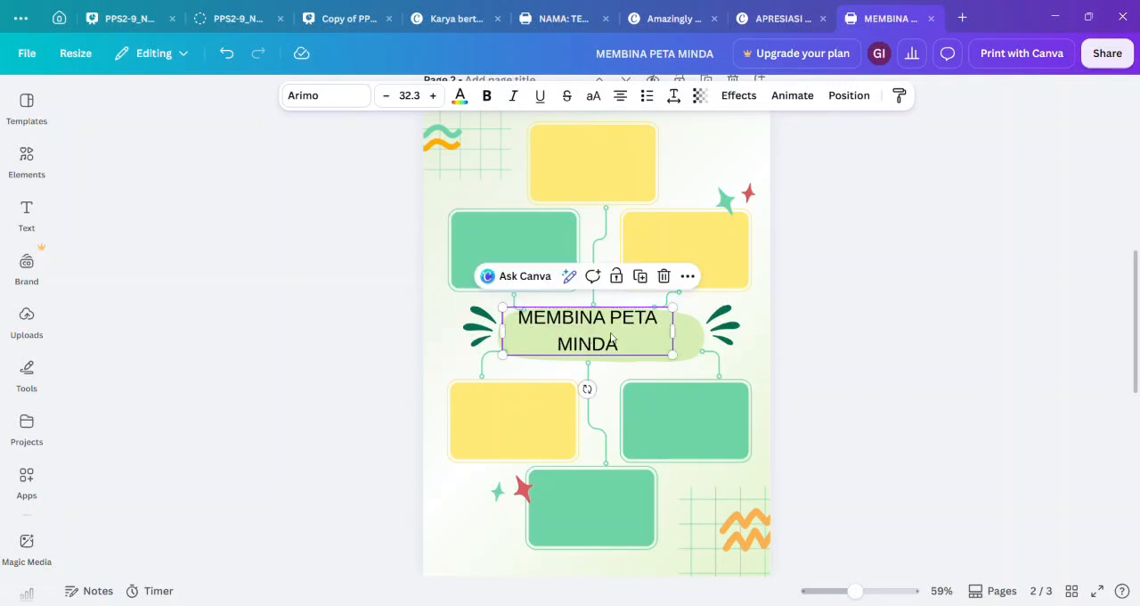
left_click_drag(630, 337, 639, 342)
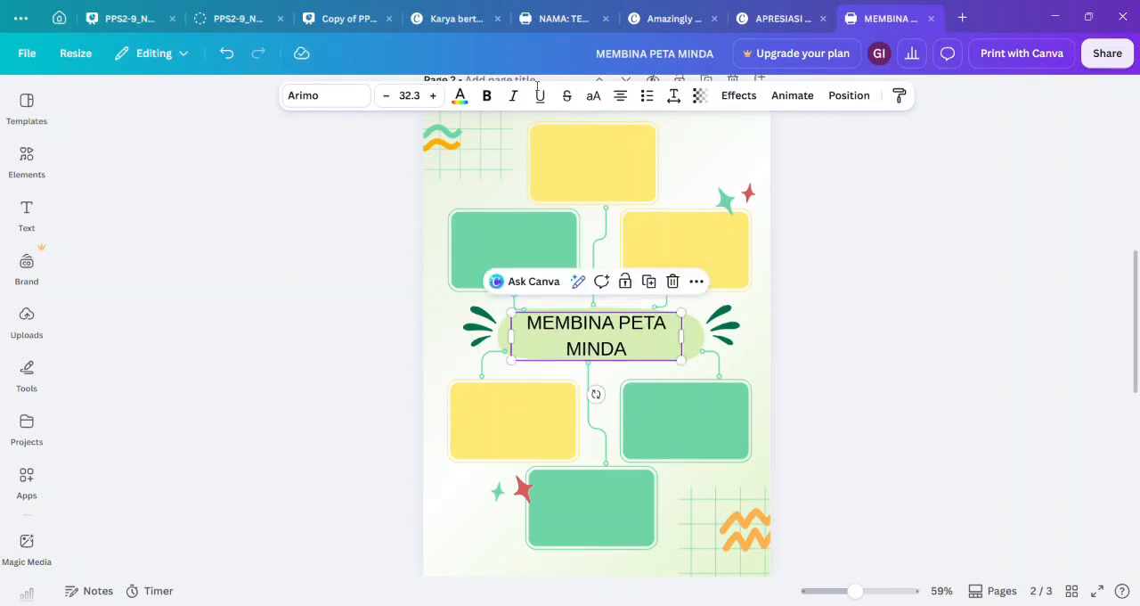
Change the font of the "MEMBINA PETA MINDA" title to Gagalin.
left_click(361, 109)
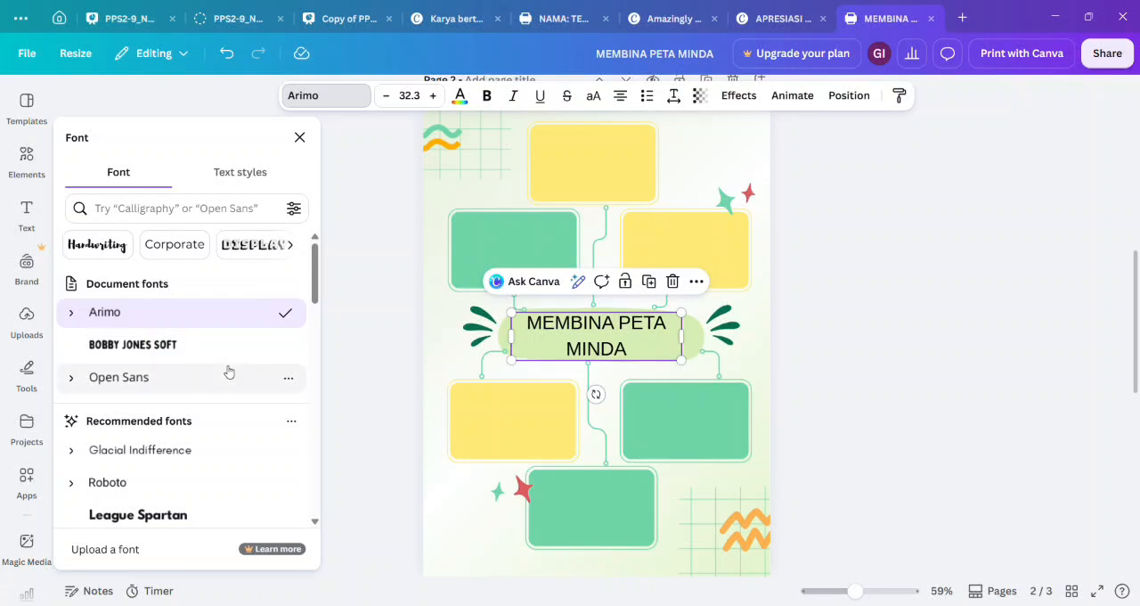
scroll(209, 459, "down", 1)
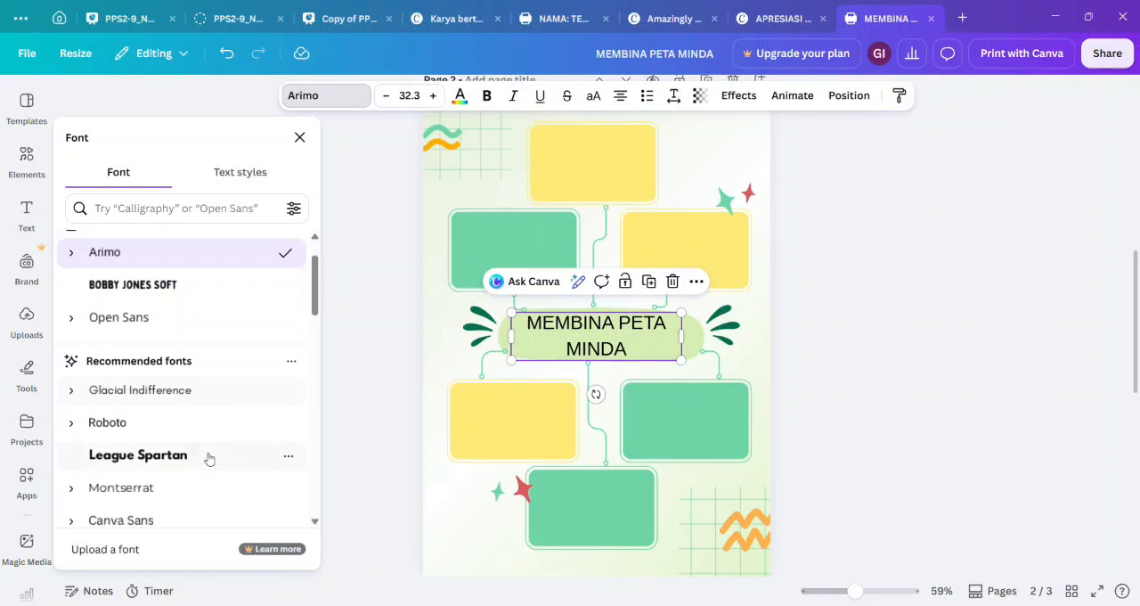
scroll(210, 459, "down", 2)
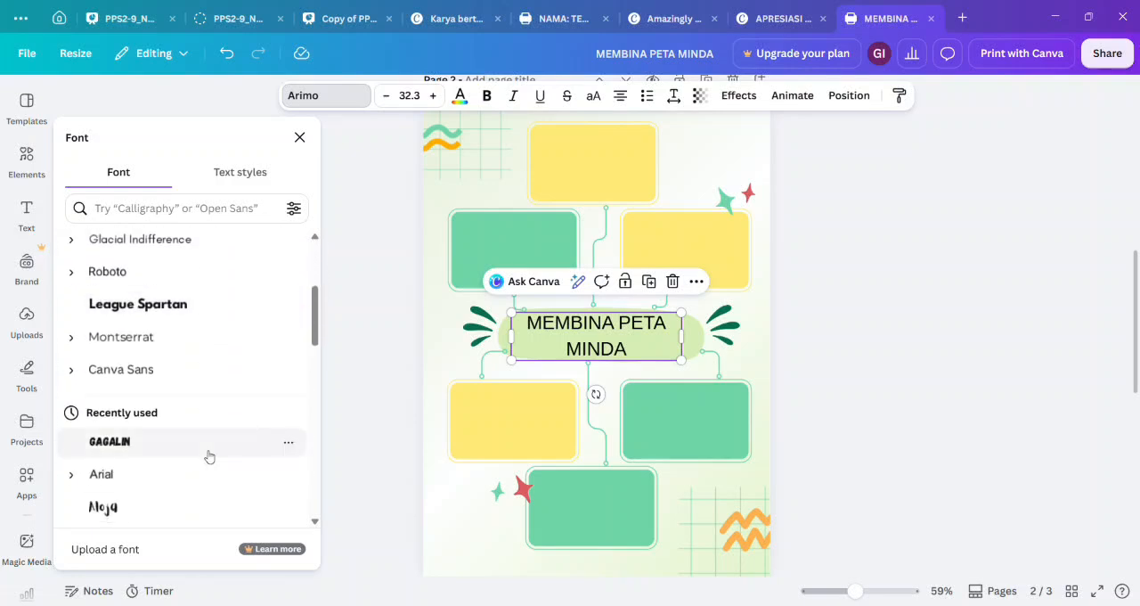
left_click(121, 452)
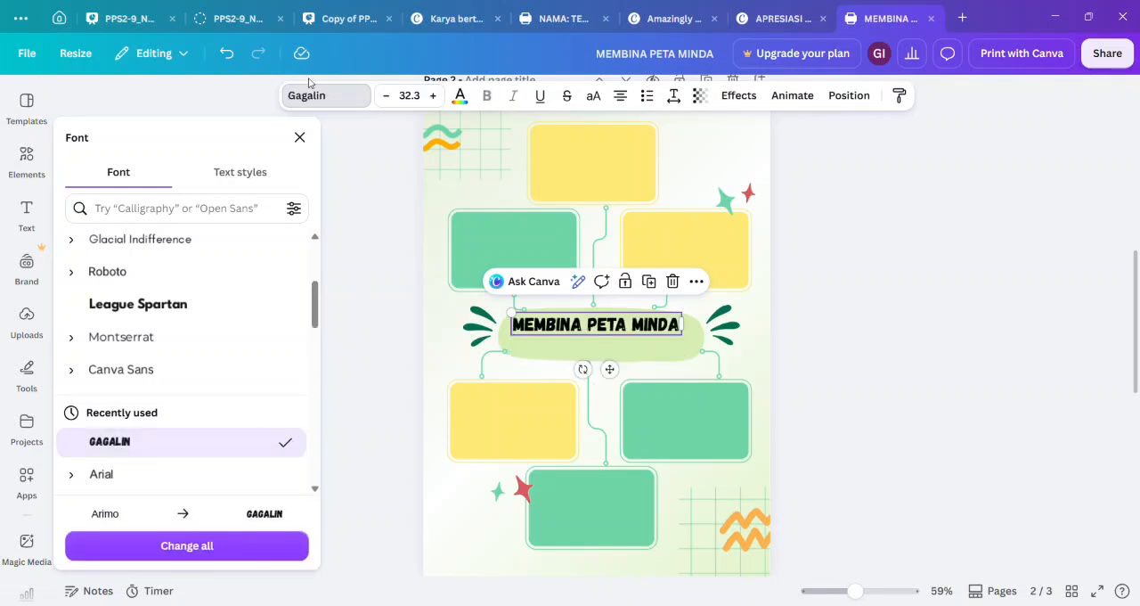
left_click(299, 137)
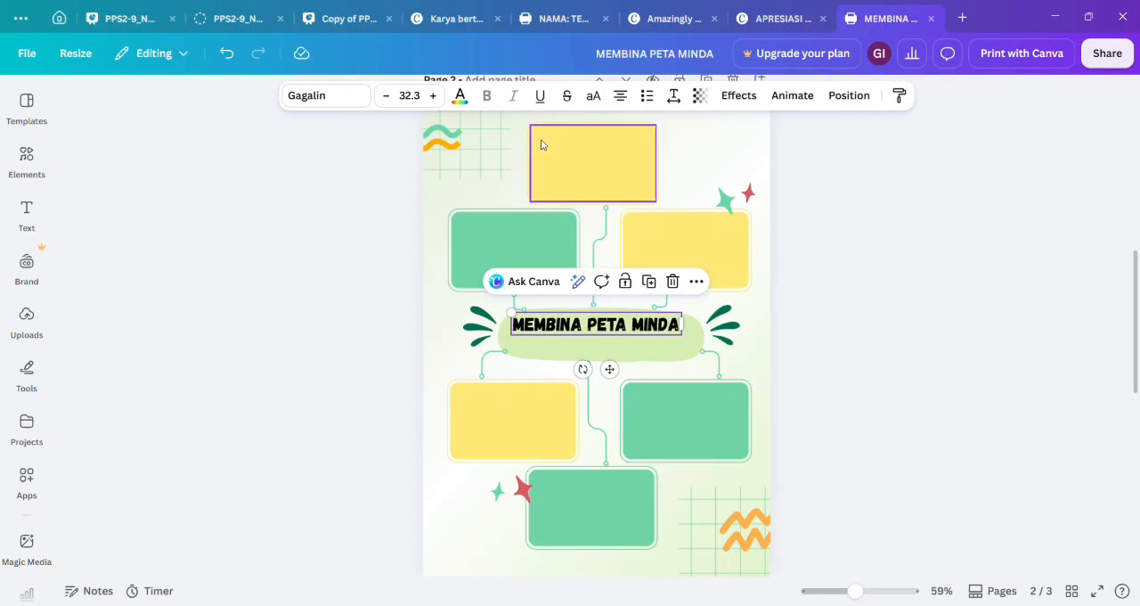
Try the purple-to-yellow gradient on the title text, and settle on the default blue-to-purple gradient.
left_click(459, 96)
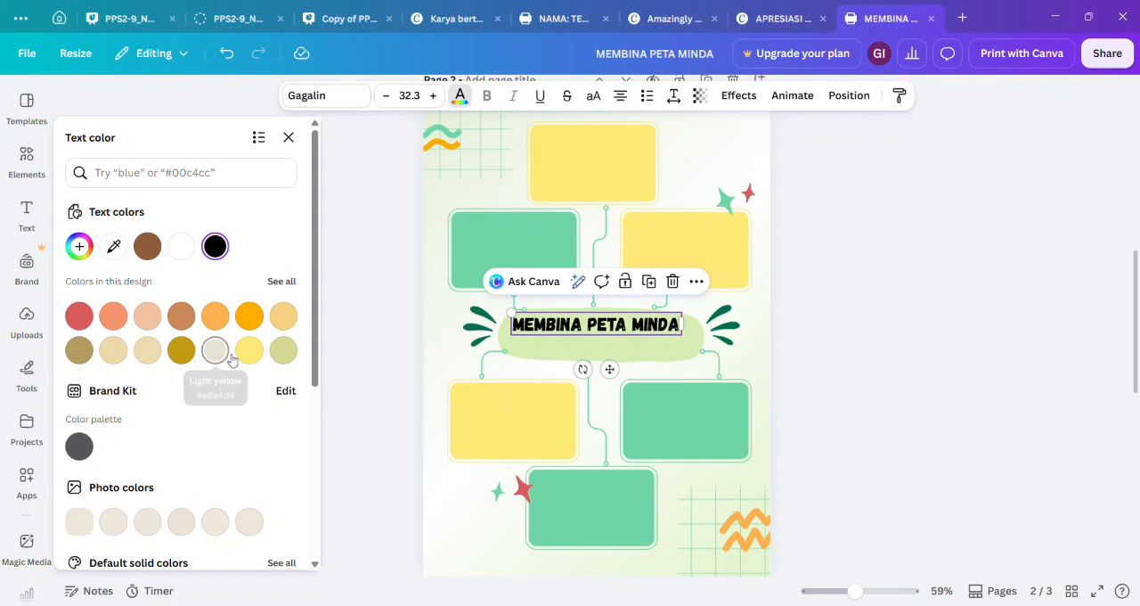
scroll(229, 359, "down", 2)
scroll(229, 359, "down", 1)
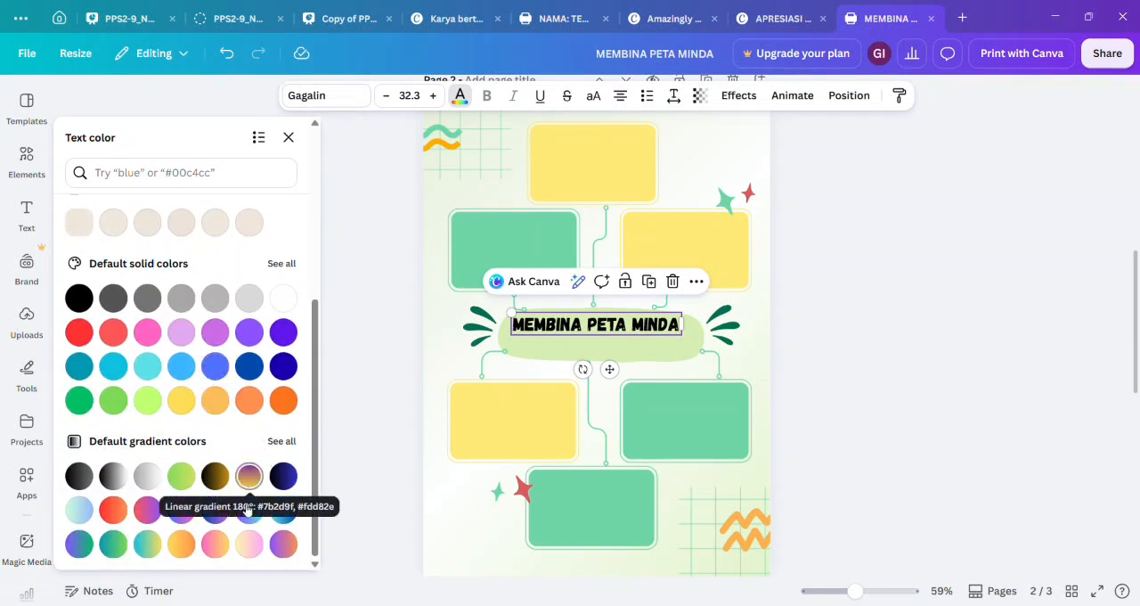
left_click(249, 476)
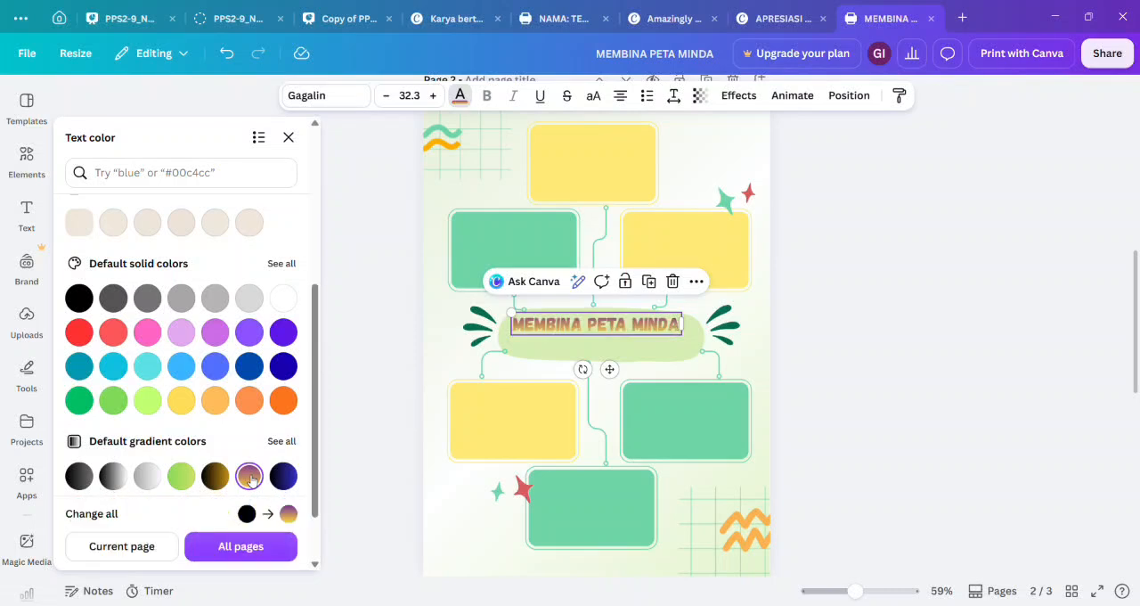
scroll(227, 494, "down", 1)
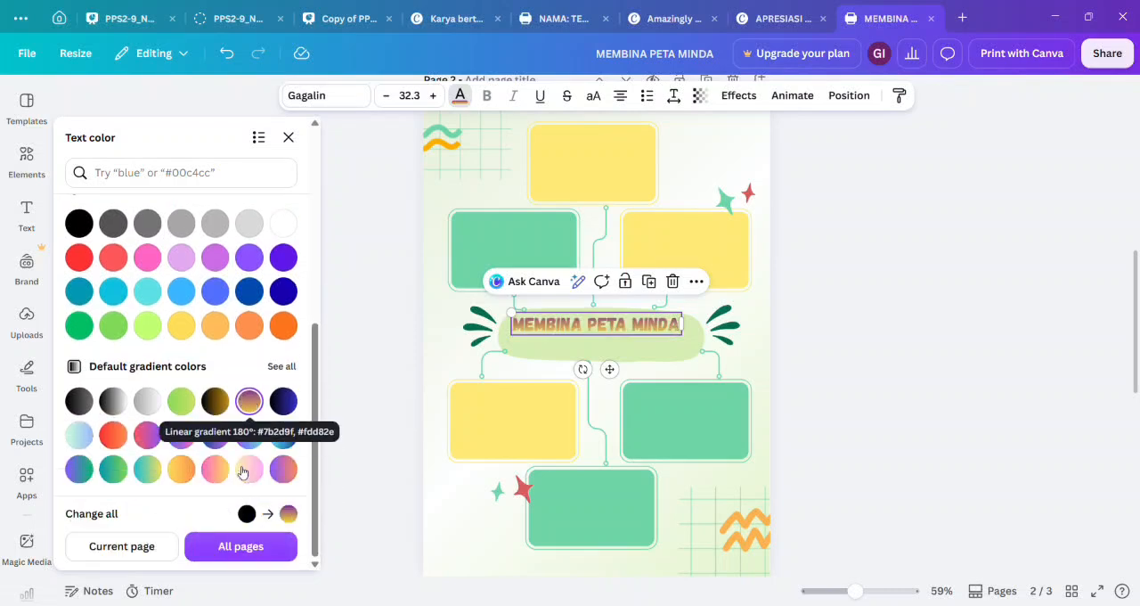
left_click(216, 435)
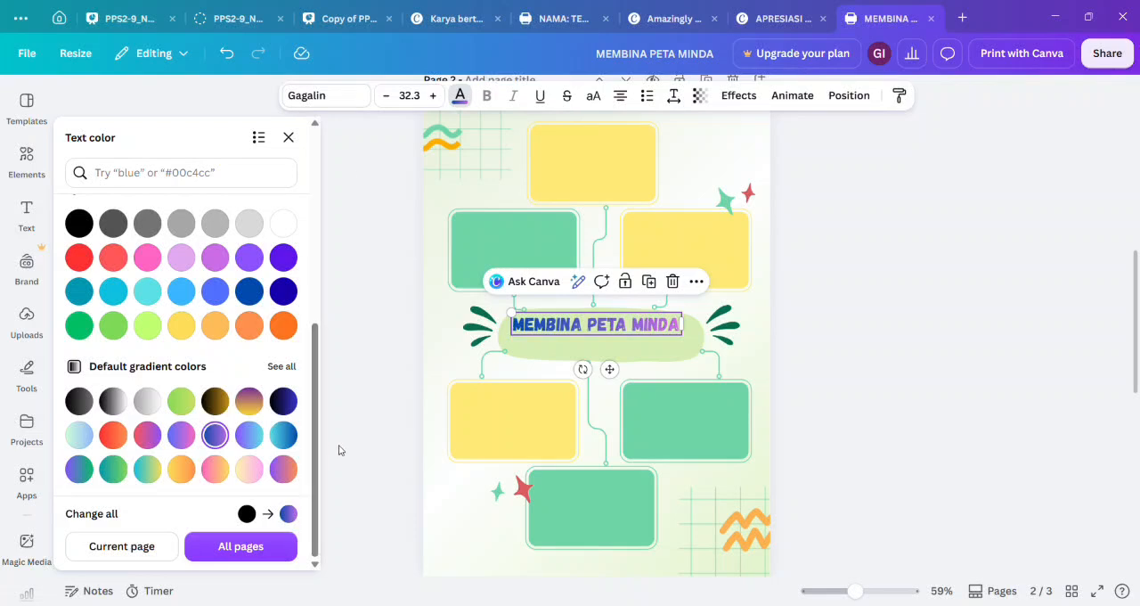
left_click(351, 166)
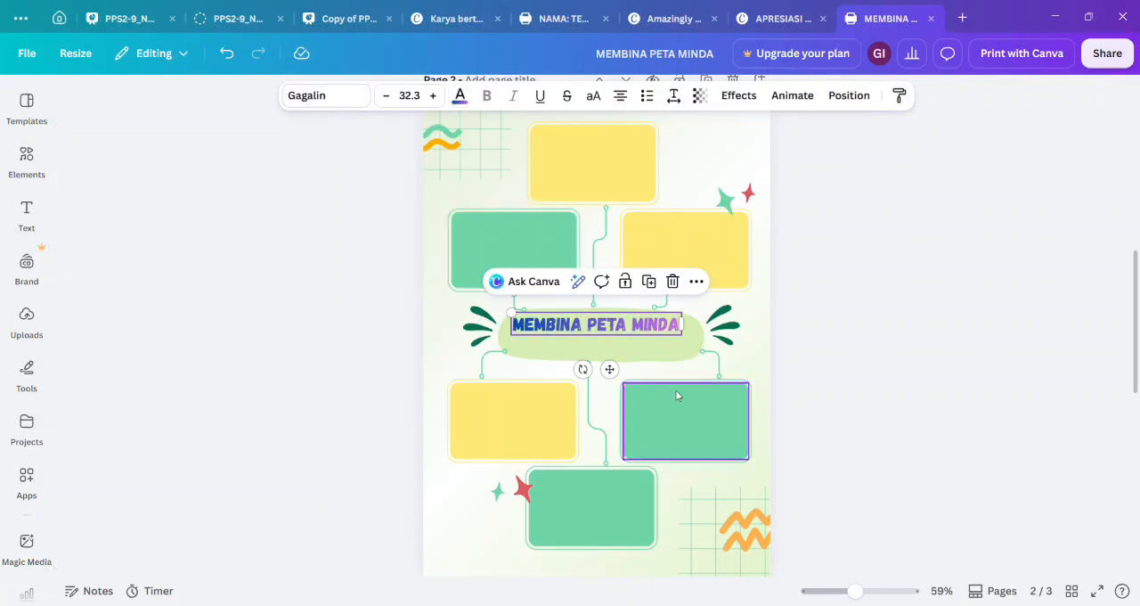
Narrow the title's text box so it wraps onto two lines, and set its font size to 36.
left_click_drag(666, 325, 646, 336)
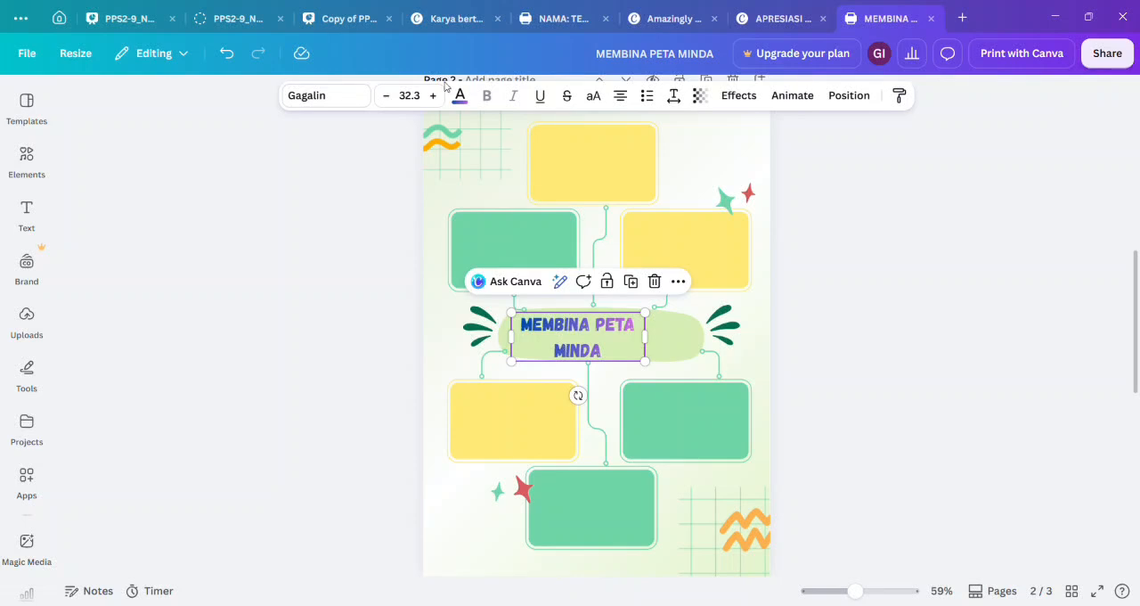
left_click(412, 96)
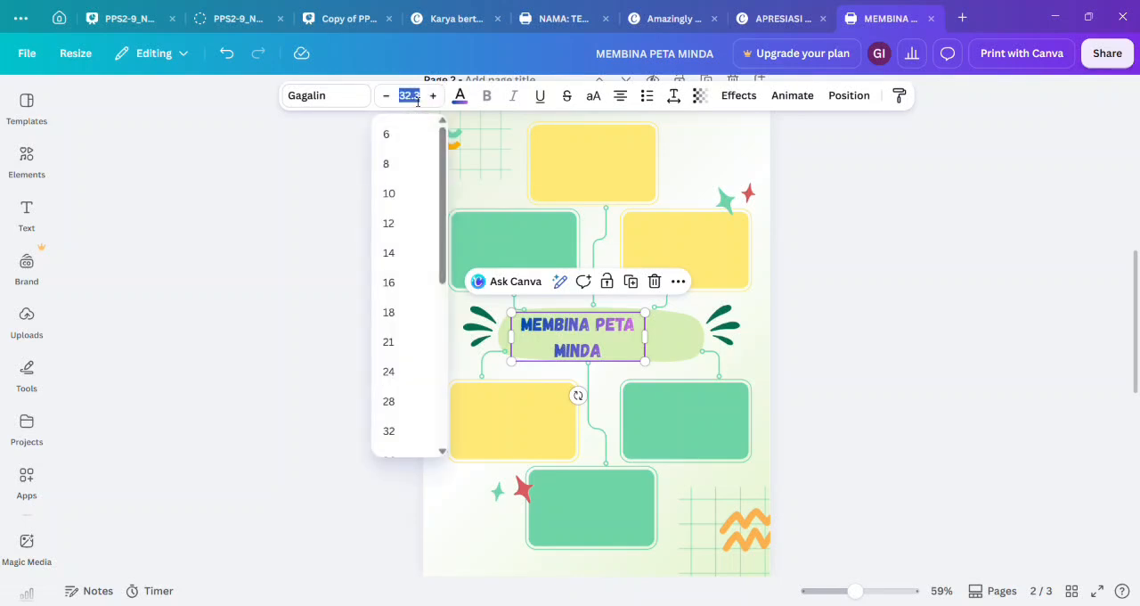
scroll(408, 313, "down", 5)
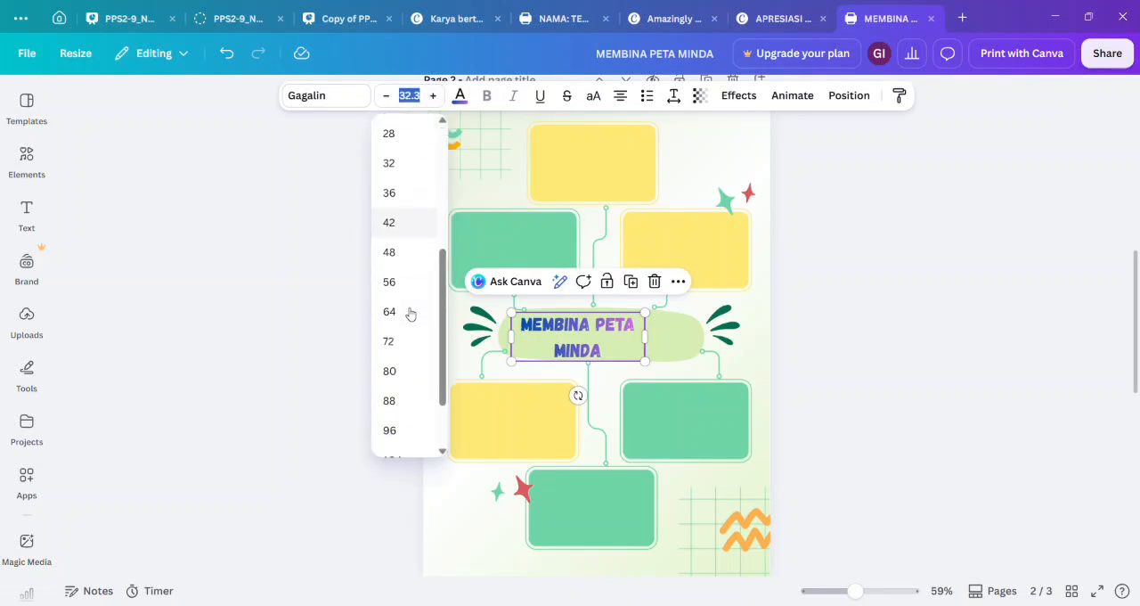
left_click(415, 193)
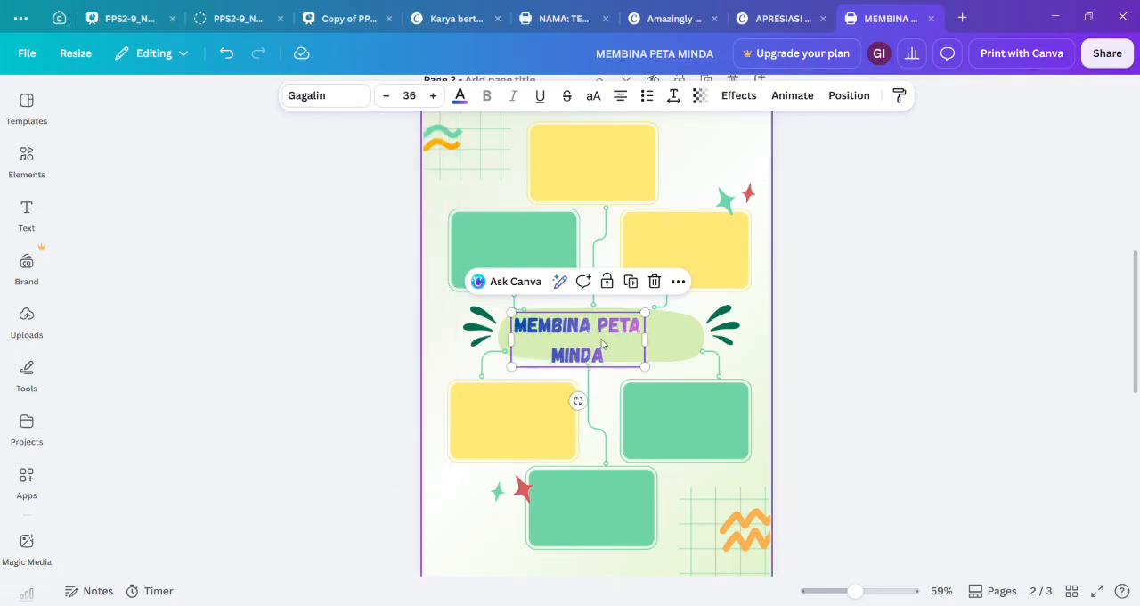
Scale the title up to about font size 45.9 and move it slightly upward over the light green shape.
left_click_drag(653, 375, 689, 388)
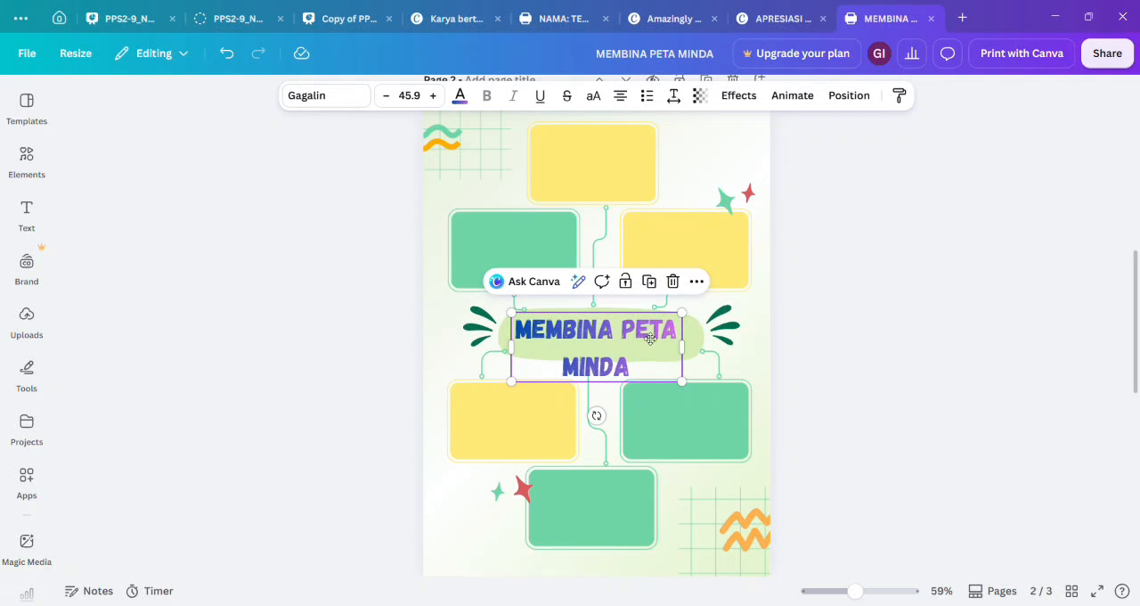
left_click_drag(651, 339, 650, 325)
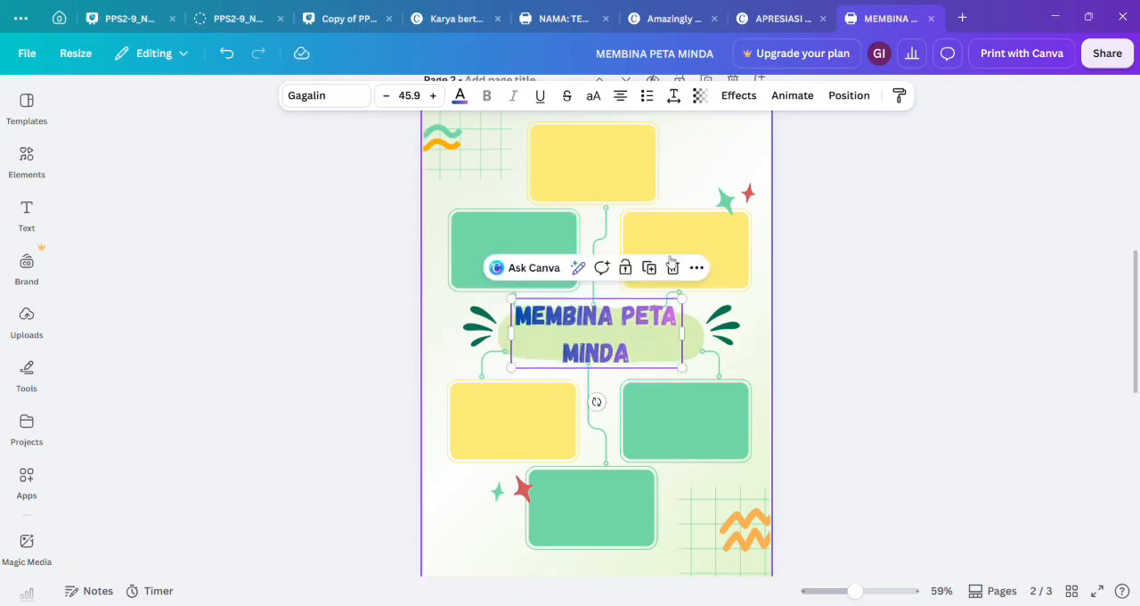
Reduce the title's line spacing to 1.04 and move the title slightly down to centre it over the light green shape.
left_click(674, 95)
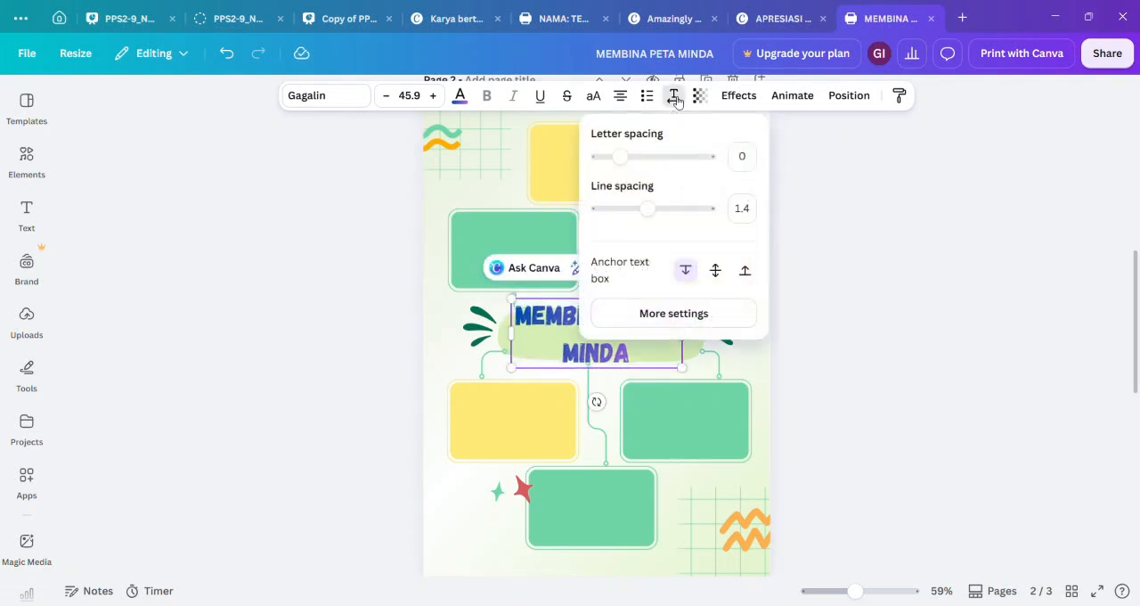
left_click_drag(639, 174, 620, 156)
left_click_drag(647, 215, 634, 216)
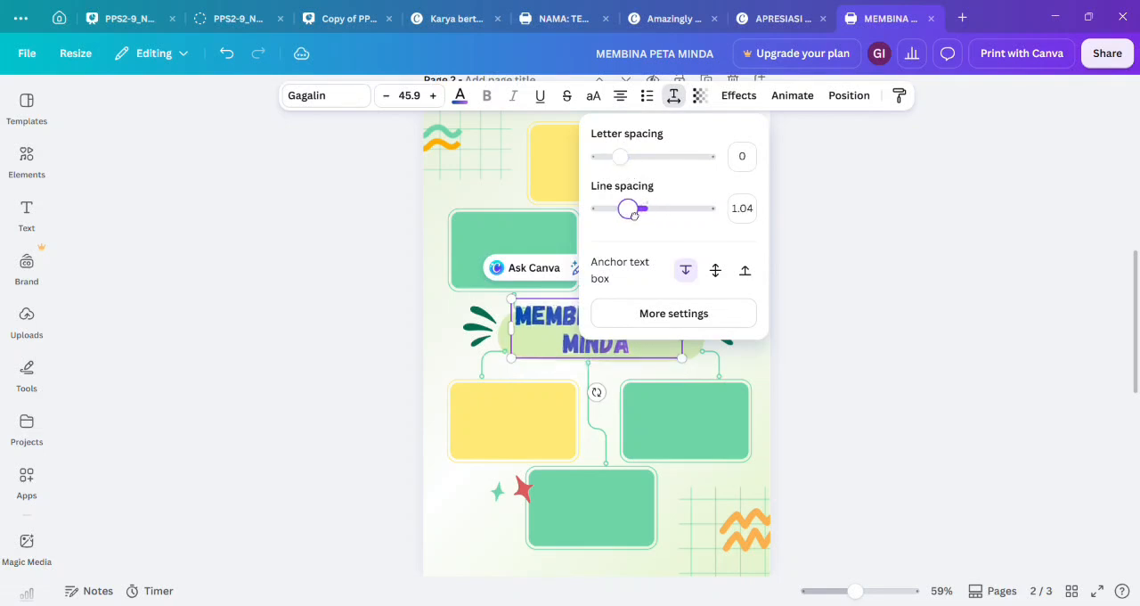
left_click(864, 264)
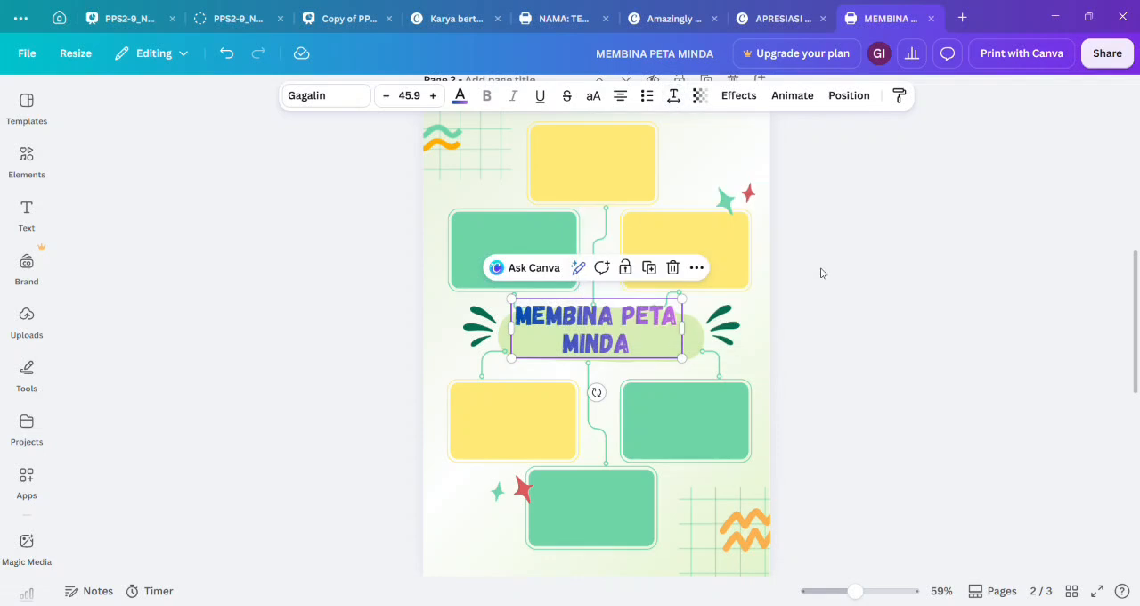
left_click_drag(668, 340, 670, 343)
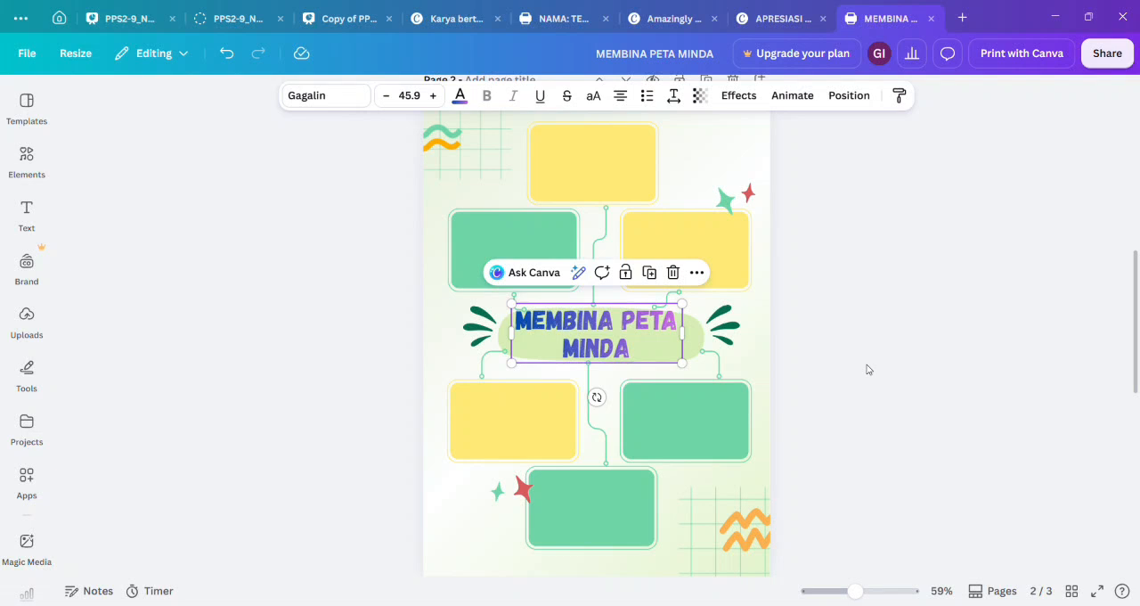
left_click(862, 298)
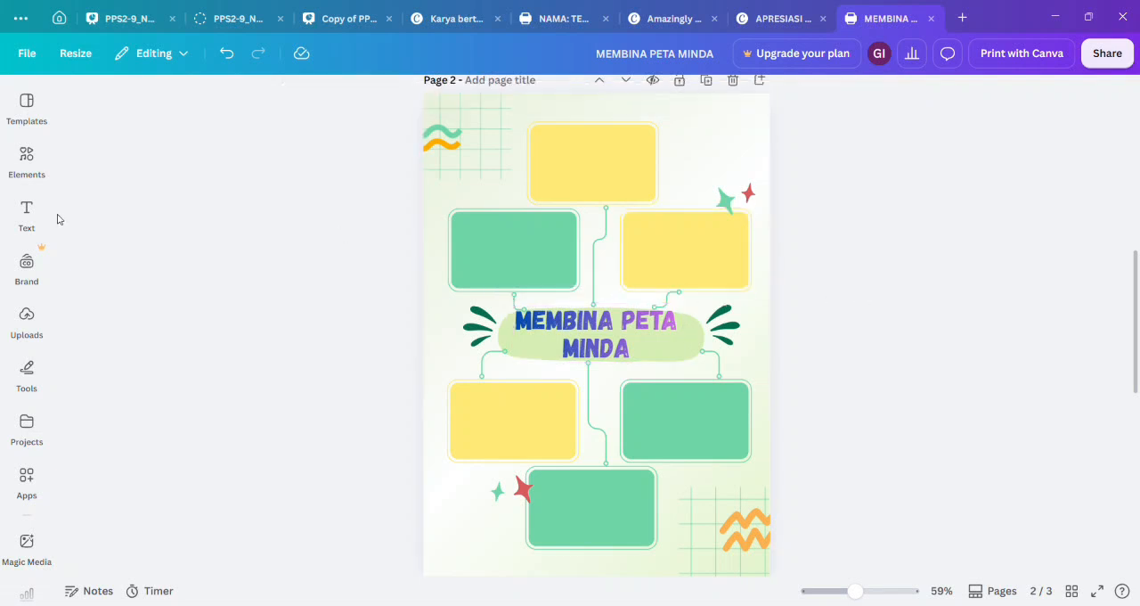
Add a text box, enlarge it to about font size 20.4, and move it onto the top yellow box.
left_click(27, 212)
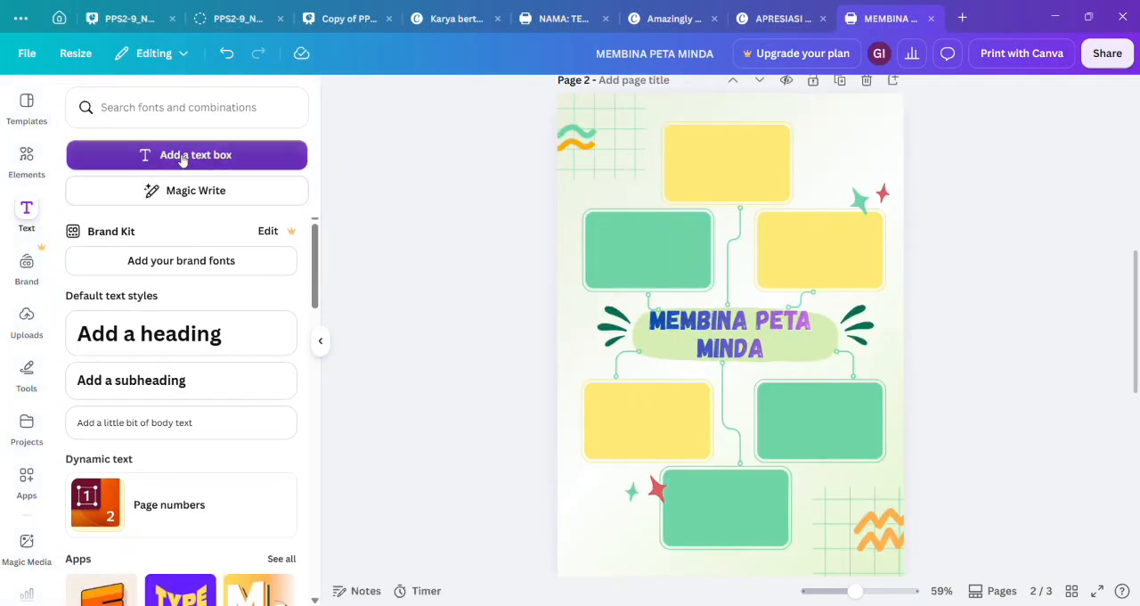
left_click(182, 156)
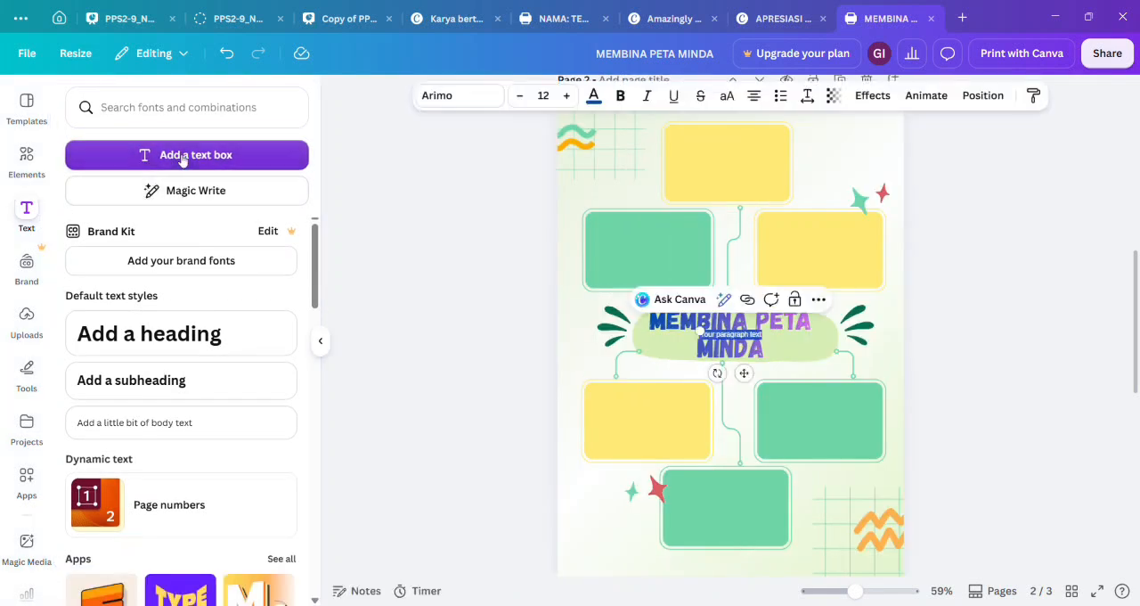
left_click(321, 335)
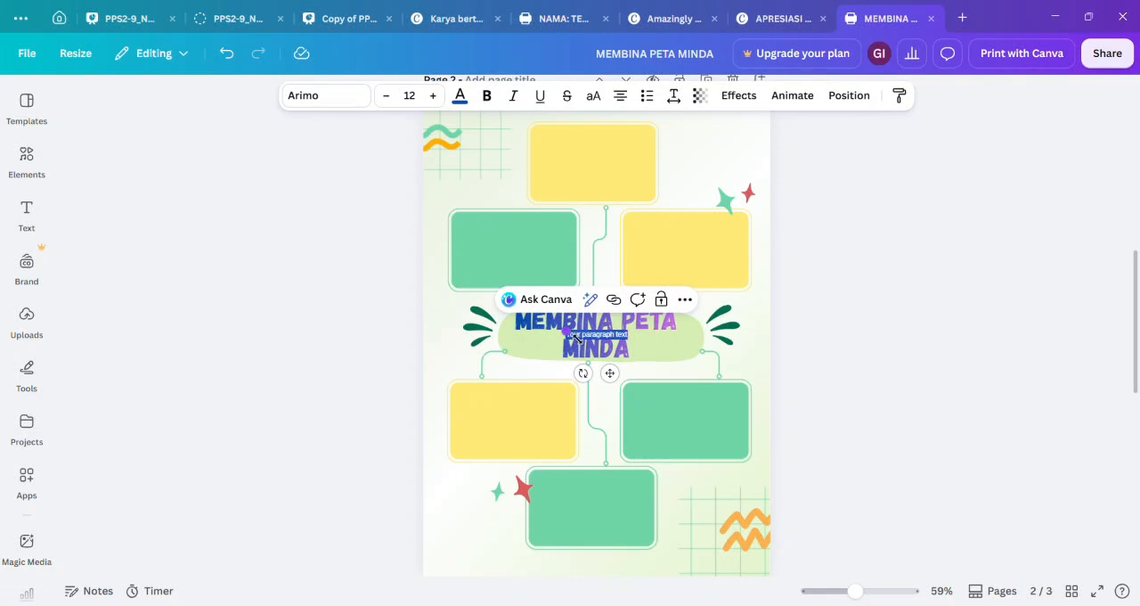
left_click_drag(574, 336, 532, 330)
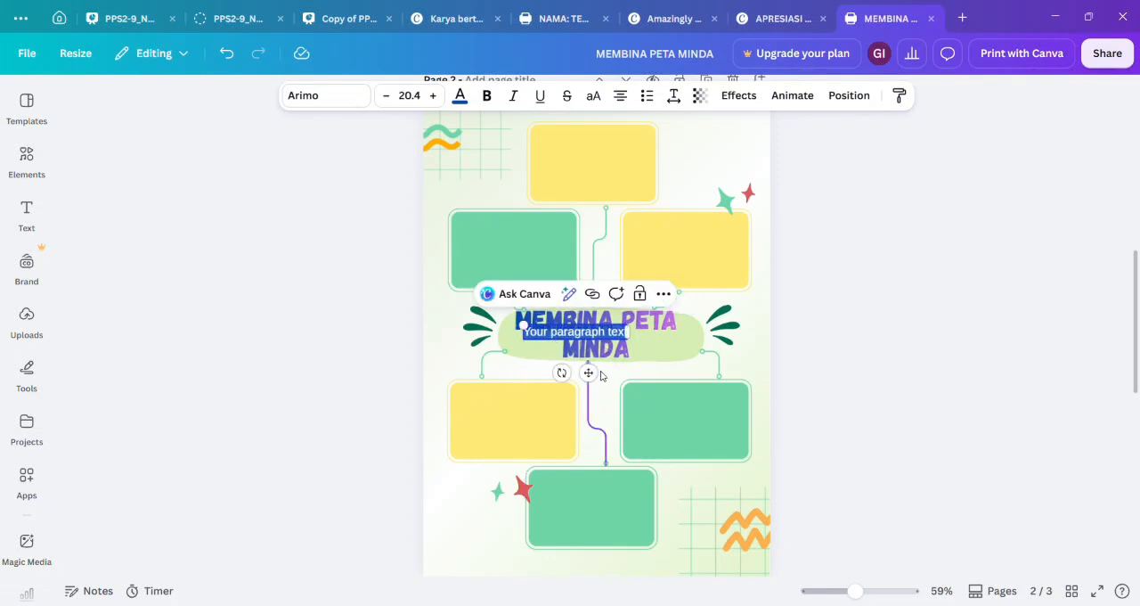
left_click_drag(590, 374, 613, 182)
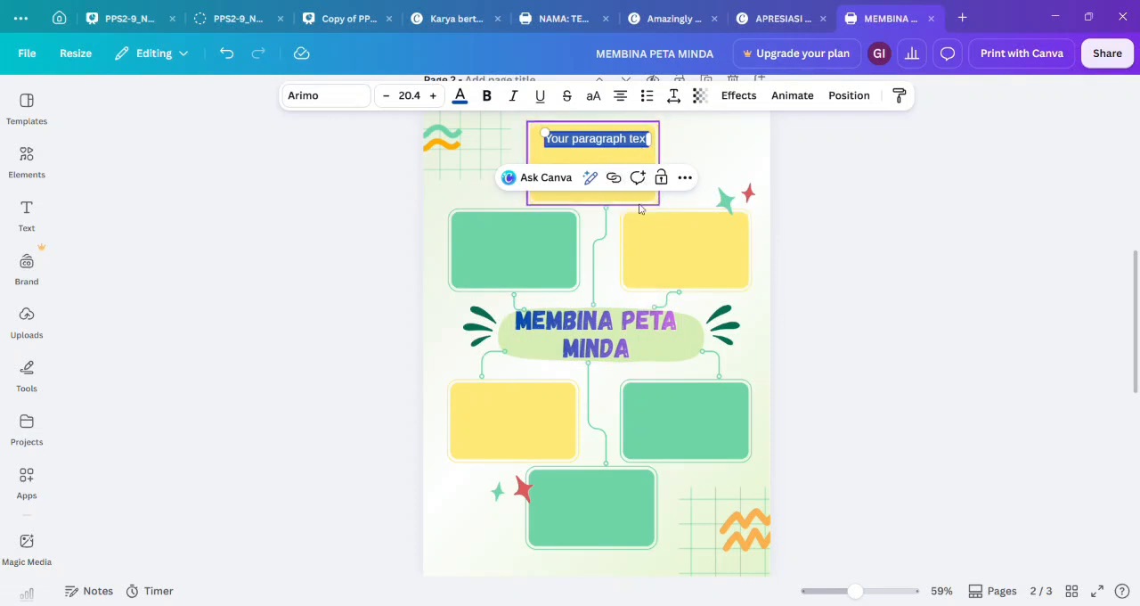
Replace the placeholder with "1. Pilih topik dan letakkan di tengah-tengah" and wrap it within the yellow box at about font size 14.8.
left_click(649, 178)
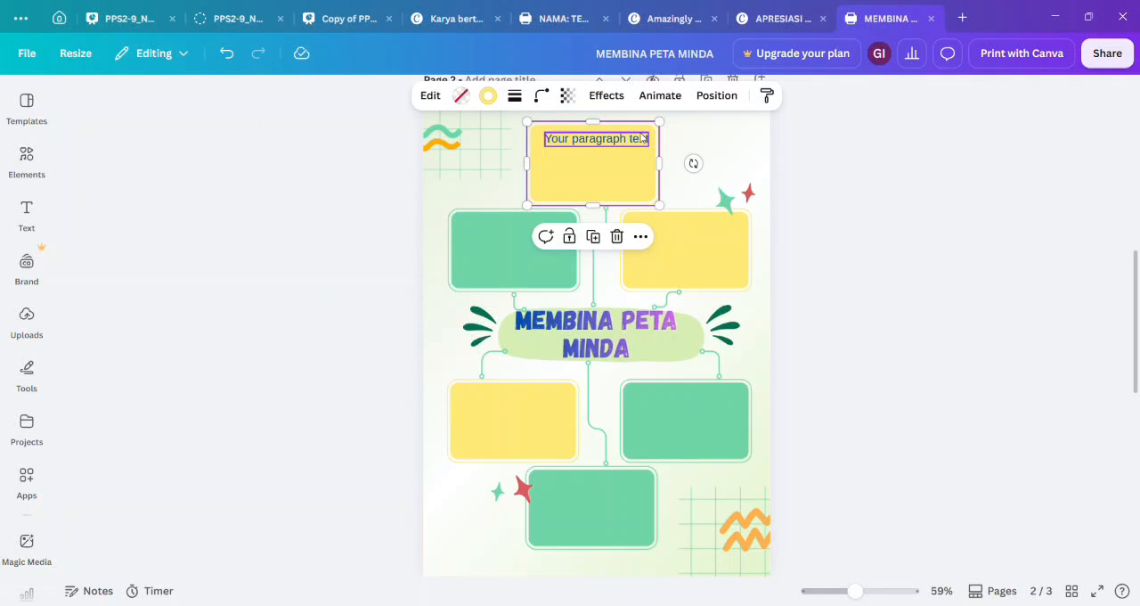
double_click(643, 138)
key("BackSpace")
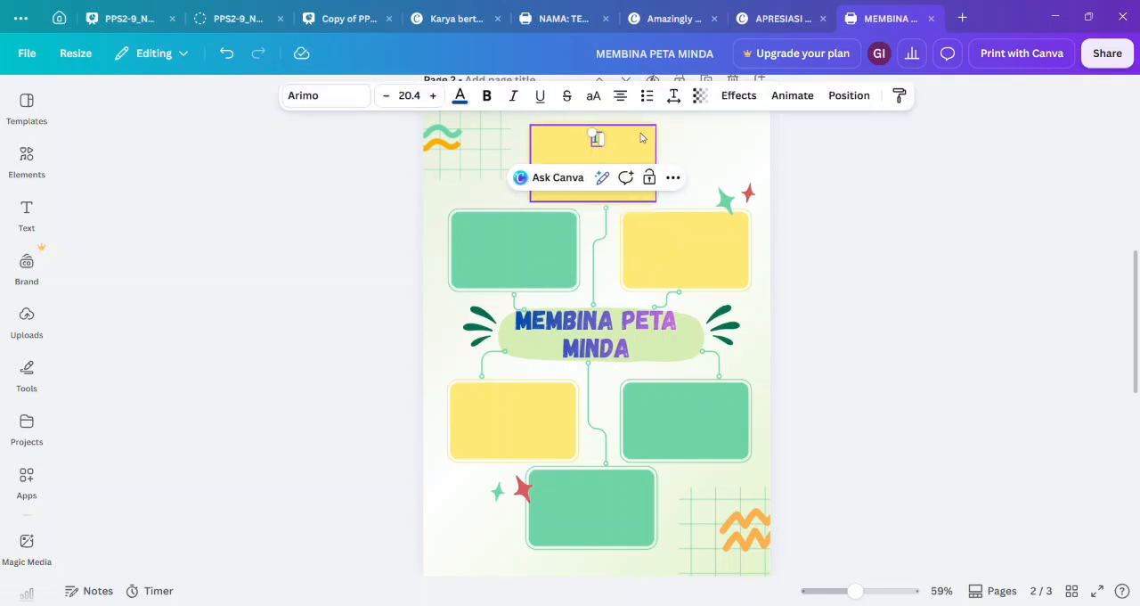
type("1. ")
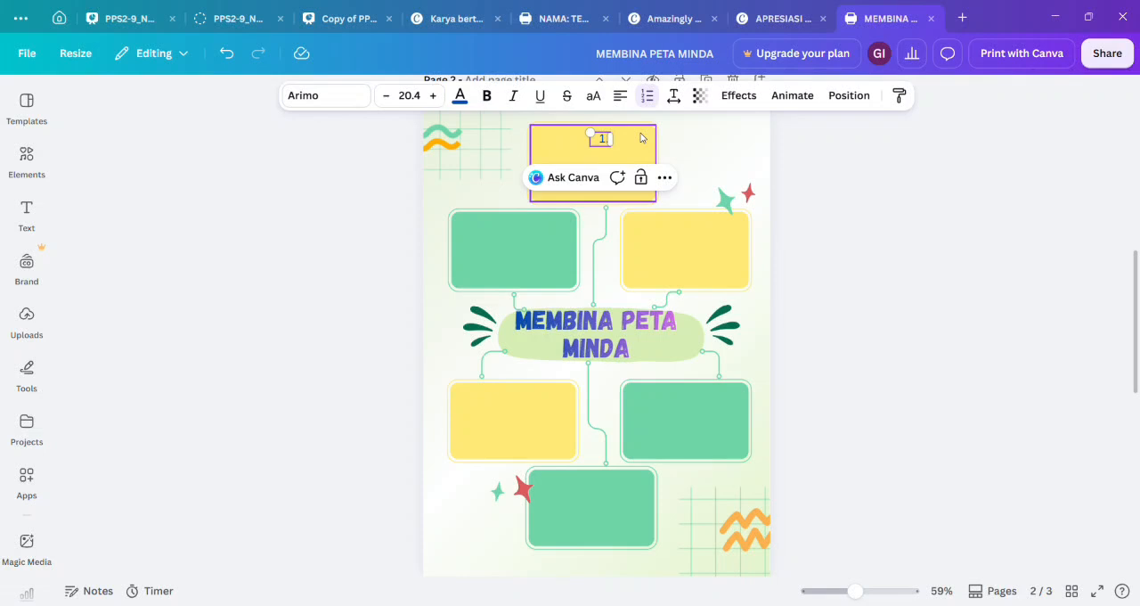
type("pilih")
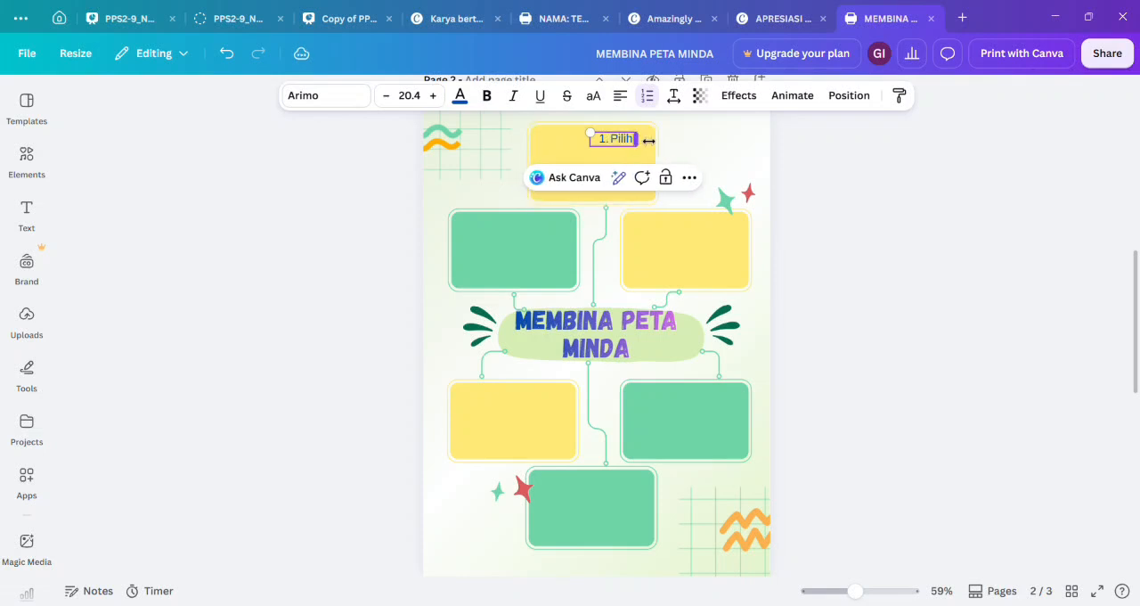
type(" topik dan letakkan di tengah-tengah")
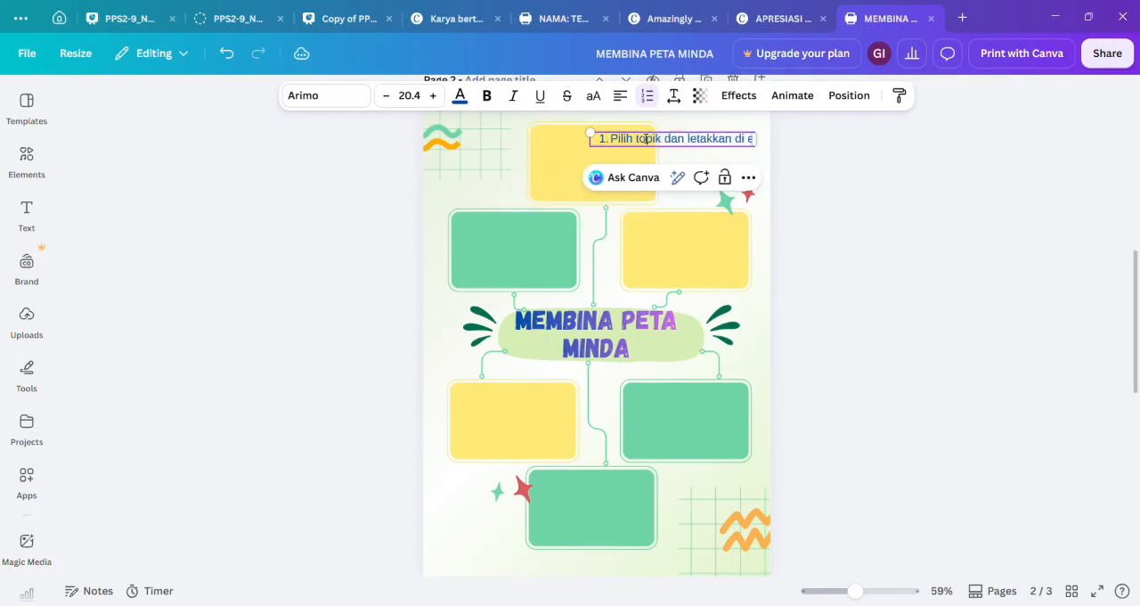
left_click_drag(829, 140, 637, 149)
left_click(679, 164)
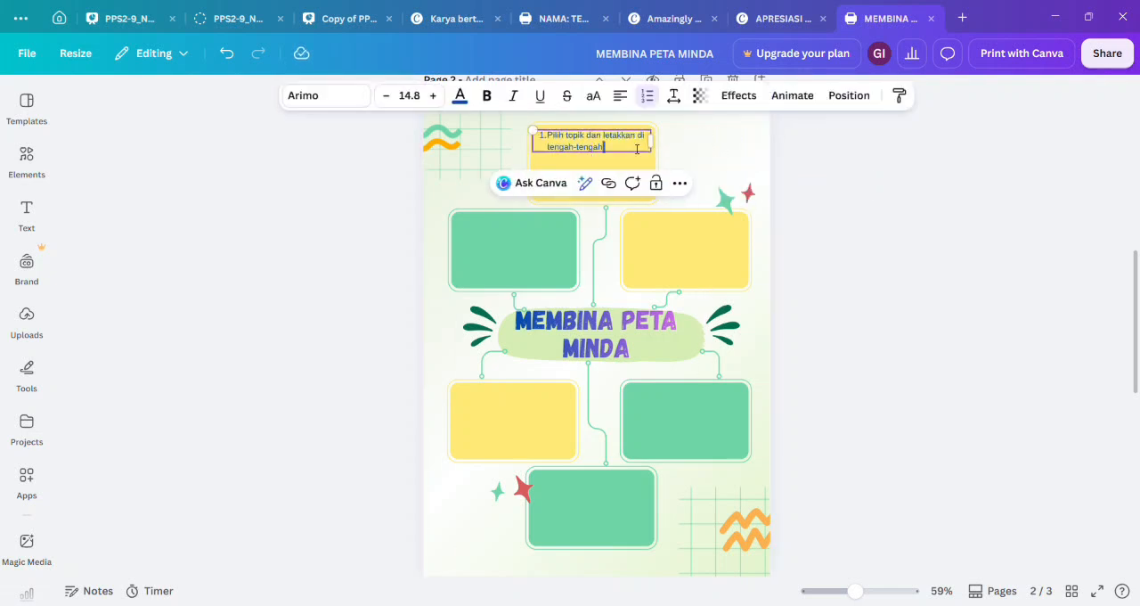
Continue point 1 with "halaman kertas. Lakar imej yang menarik perhatian dan mencetuskan perkataan pada topik tersebut kerana otak mudah bertindak balas kepada rangsangan visual dengan lebih baik".
type("halaman kertas. Laka")
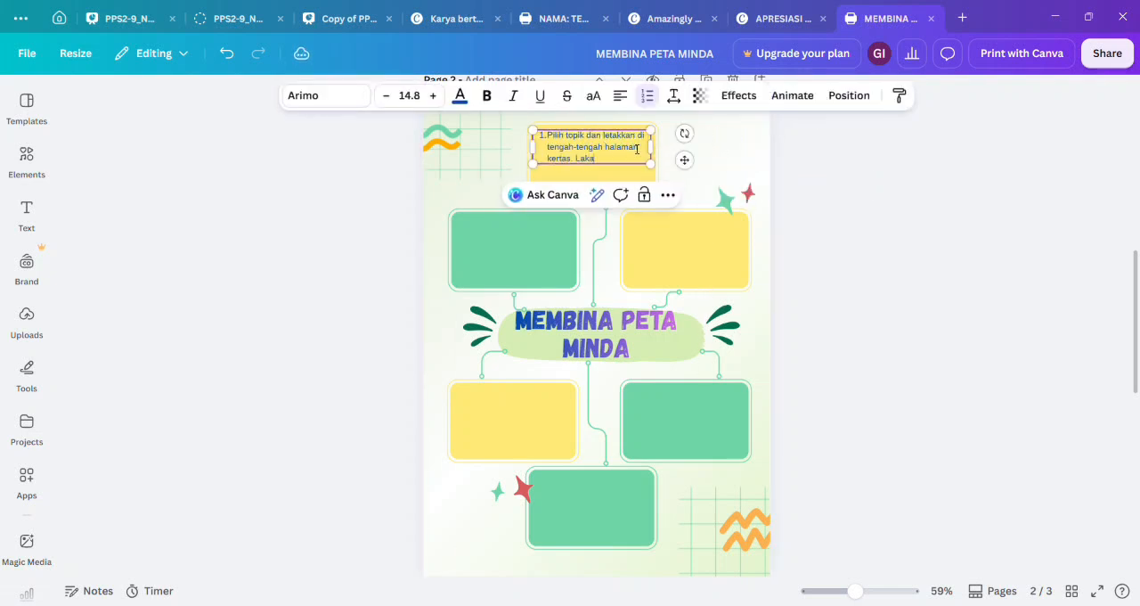
type("r imej yang menarik perhatian dan me")
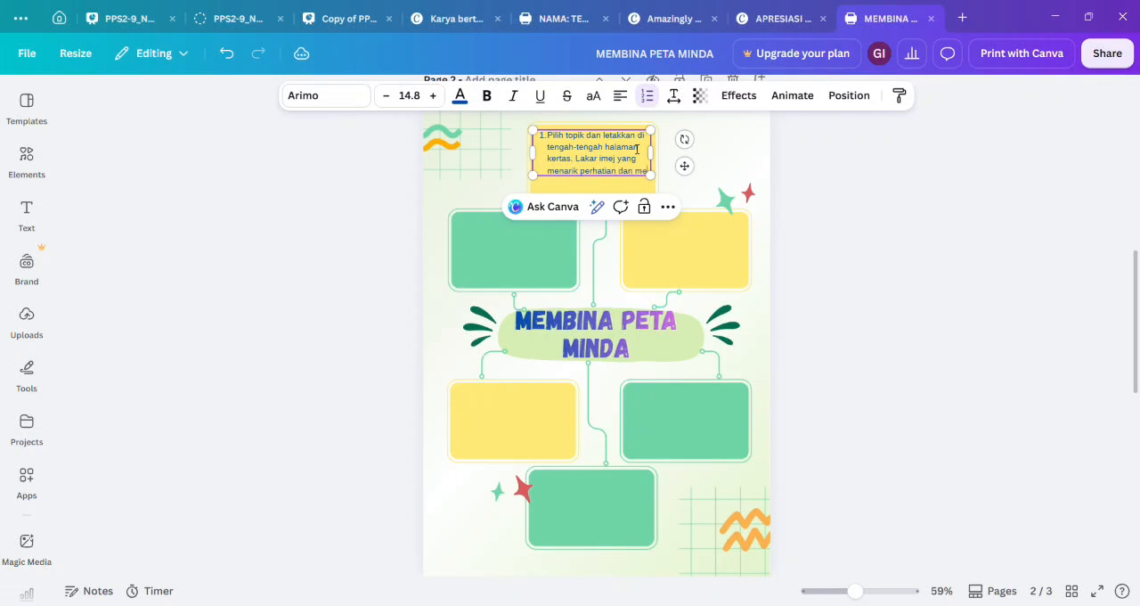
type("ncetuskan perkataan pada topik tersebut kerana otak")
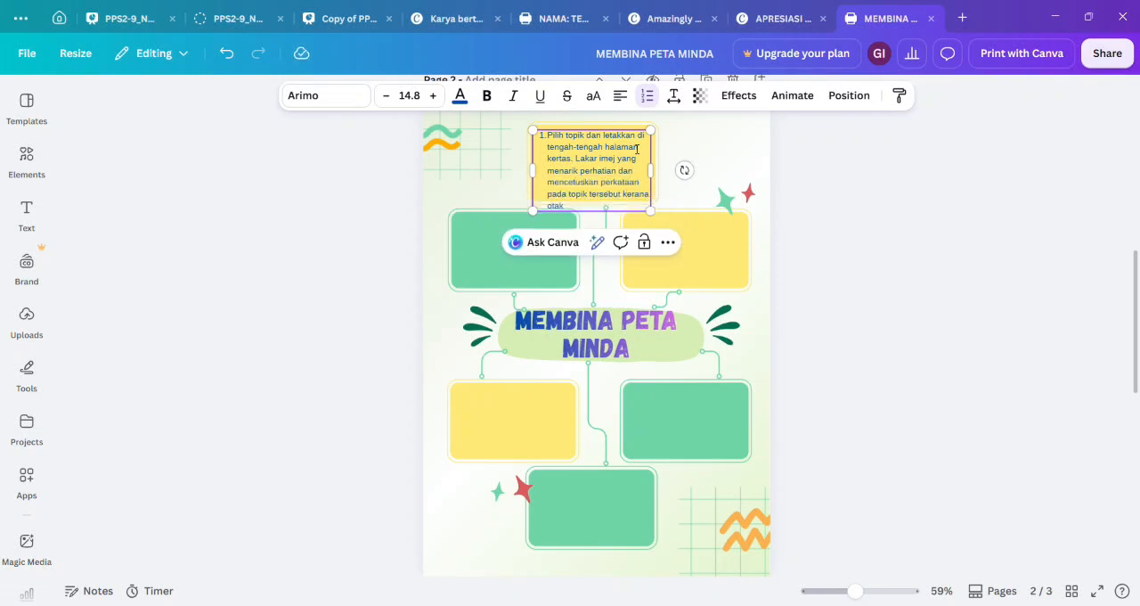
type(" mudah bertindak balas kepada rangsangan visual dengan lebih baik.")
Shrink the point 1 text to about font size 11.8 and position it inside the top yellow box.
left_click_drag(651, 235, 622, 210)
mouse_move(622, 170)
left_mouse_down()
mouse_move(658, 164)
mouse_move(616, 161)
left_mouse_up()
Duplicate the point 1 text, place the copy in the yellow box on the page's right side, and clear its wording.
left_click_drag(662, 161, 700, 261)
left_click(809, 180)
left_click(613, 173)
key("ctrl+d")
double_click(699, 262)
key("BackSpace")
key("BackSpace")
Enter "2. Kemukakan tiga hingga lima idea utama yang berkaitan dan letakkan di sekeliling topik dengan jarak yang bersesuaian" in the copied text box.
type("2. Kemukakan tiga hingga lima idea uta")
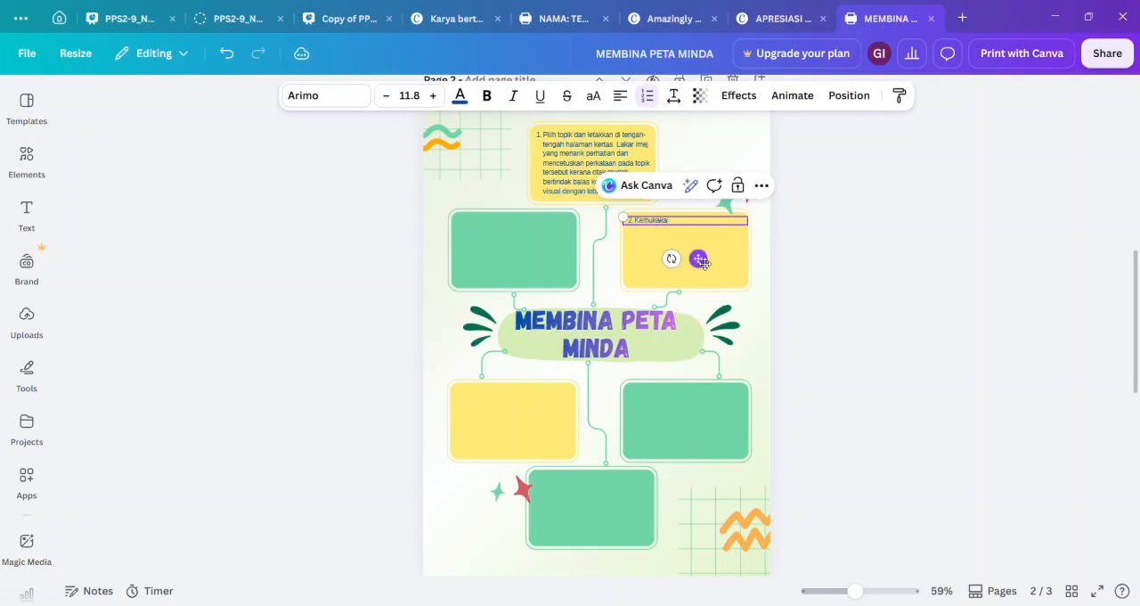
type("ma yang berkaitan dan letakkan di sekeliling topik dengan")
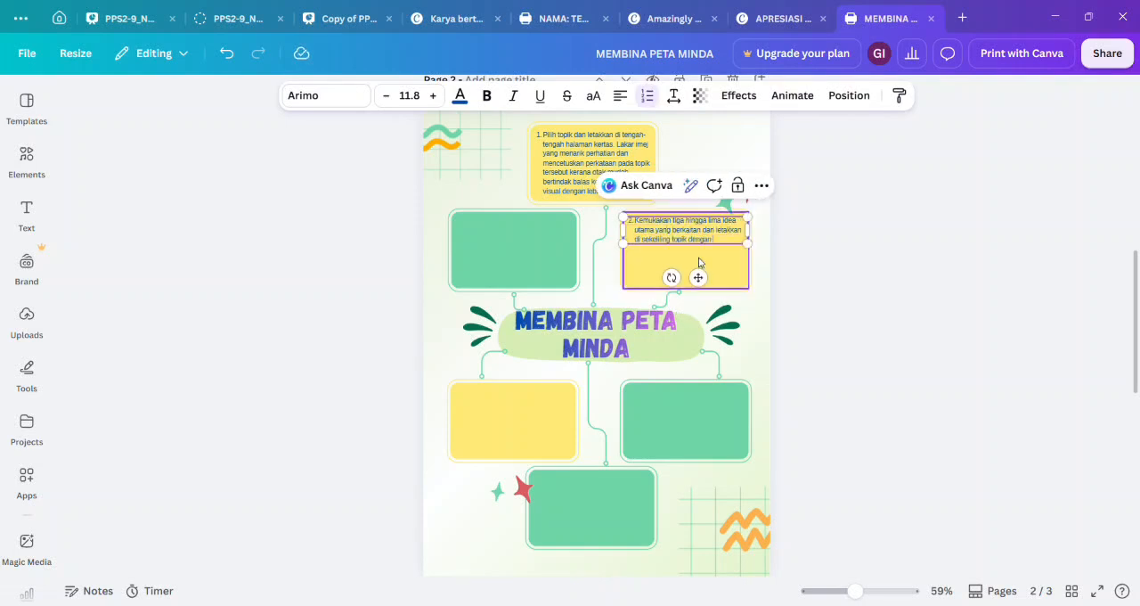
type(" jarak yang bersesuaian")
Enlarge the point 2 text to about font size 14.8 and fit it within its yellow box.
left_click(749, 255)
left_click(766, 258)
left_click(704, 243)
left_click_drag(748, 253, 742, 276)
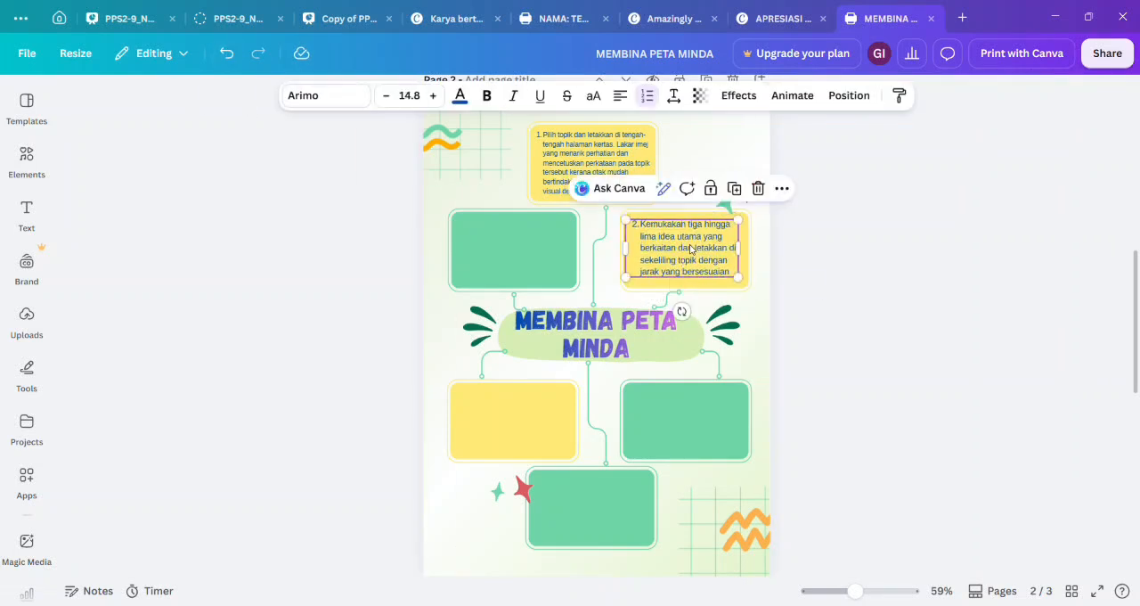
Copy point 2 into the upper-left green box, reworded as "3. Lukis garisan daripada topik kepada setiap idea utama" at about font size 16.7.
double_click(525, 237)
left_click_drag(693, 241, 578, 268)
type("3. Lukis garisan daripada topik kepada setiap idea utama")
Copy point 3 into the lower-left yellow box and reword it as "4. Buat Sumbang saran butiran sokongan seperti idea, tugasan dan soalan untuk setiap idea utama".
left_click_drag(534, 239, 552, 402)
key("ctrl+c")
key("ctrl+v")
double_click(551, 401)
key("BackSpace")
type("4. Buat Sumbang saran bu")
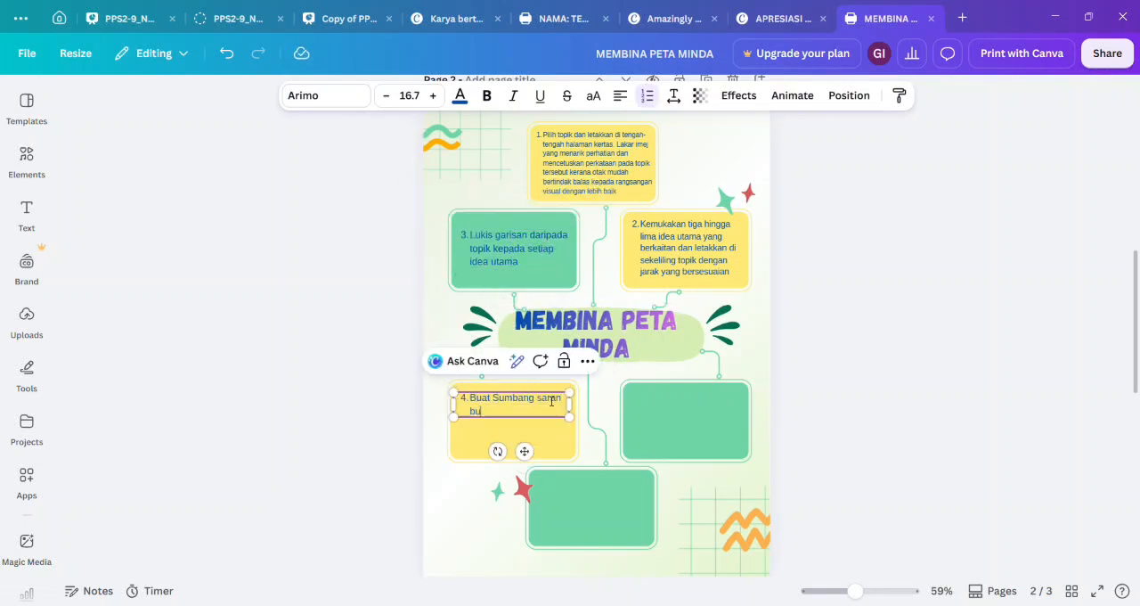
type("tiran sokongan seperti idea, tugasan dan soalan untuk setiap")
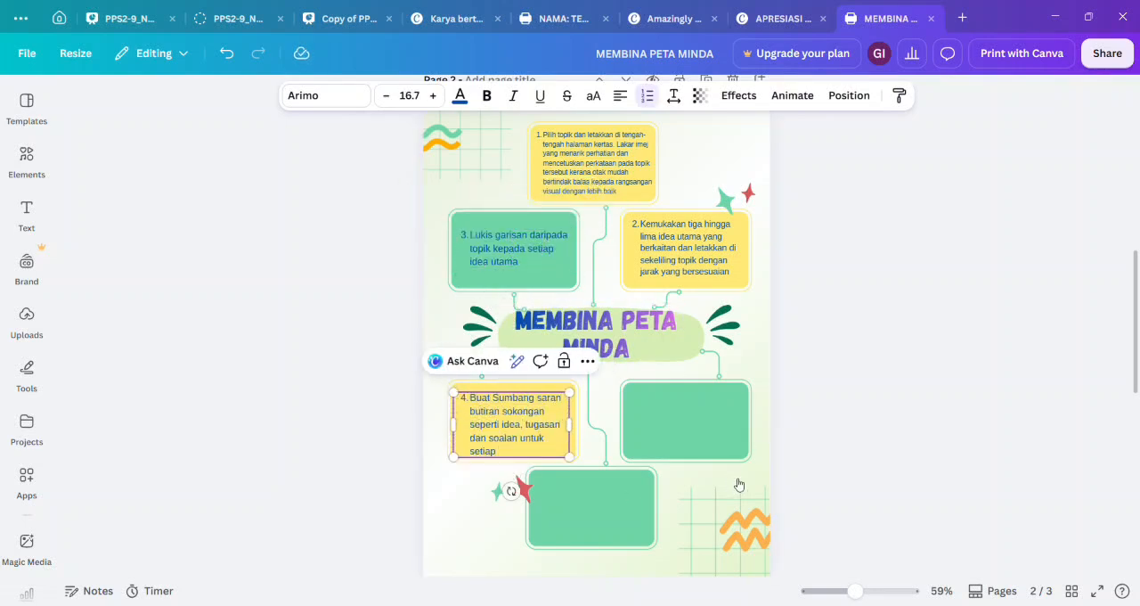
type(" idea utama")
Copy point 4 into the lower-right green box and reword it as "5. Lukis garis yang menghubungkan setiap idea dengan butiran sokongan".
key("ctrl+c")
key("ctrl+v")
left_click_drag(527, 437, 693, 430)
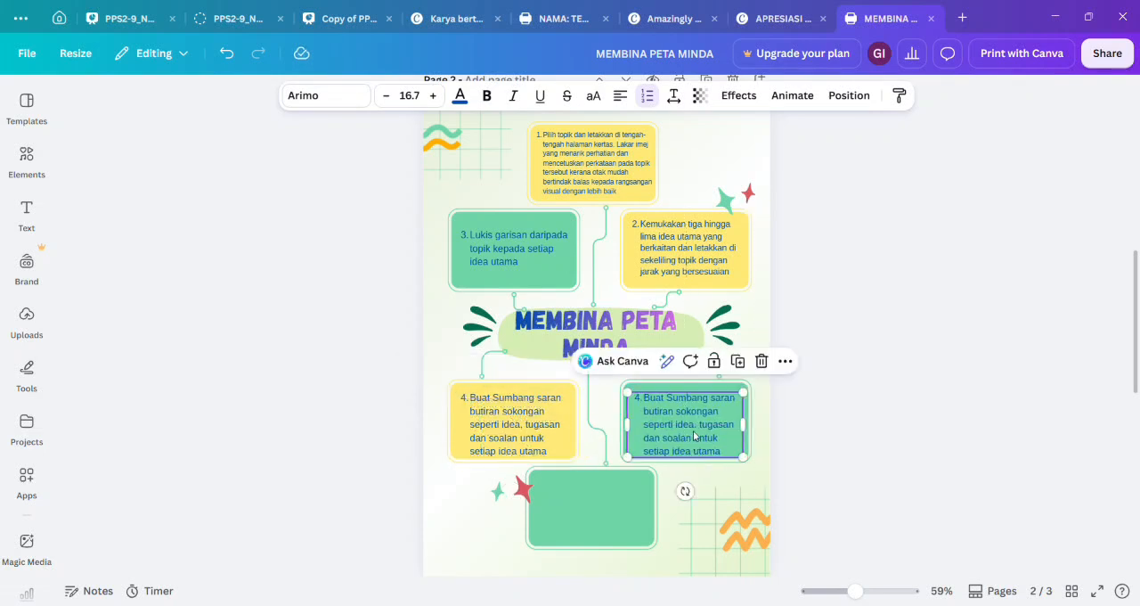
double_click(695, 433)
key("BackSpace")
type("5. Lukis garis yang menghubungkan setiap id")
type("ngan")
Duplicate the point 5 text, move the copy into the bottom green box, and clear its wording.
left_click(700, 423)
left_click(738, 361)
left_click_drag(713, 415, 613, 495)
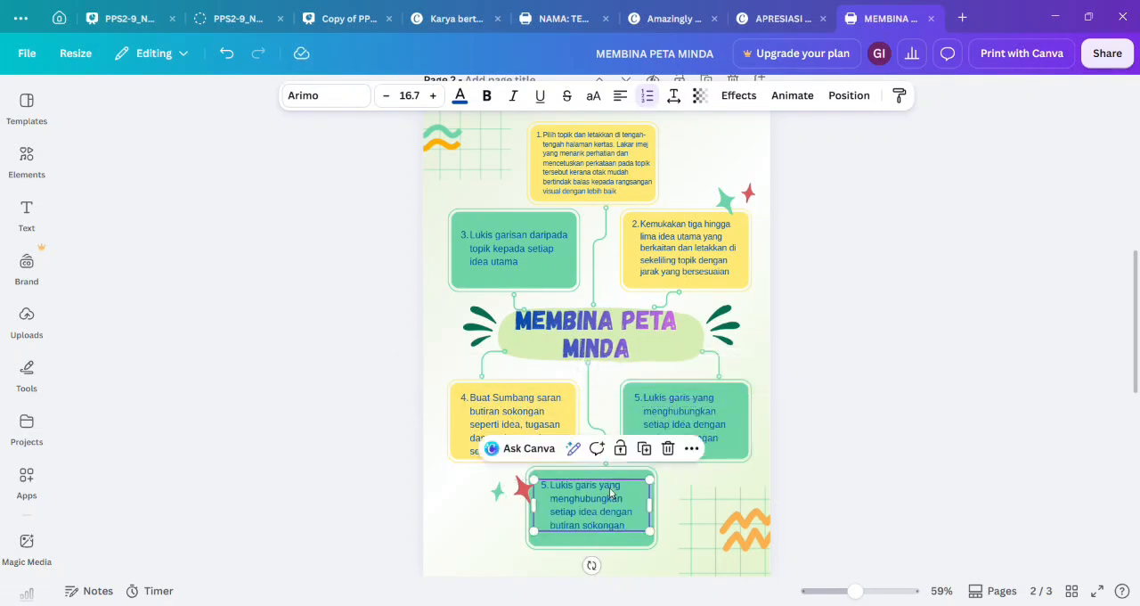
double_click(614, 496)
key("BackSpace")
key("BackSpace")
Enter "6. Gunakan kreativiti dengan imej, simbol, warna dan corak bagi menarik perhatian dan memudahkan kefahaman" in the copy and shrink it to fit the box.
type("6. Gunakan kreativiti dengan imej, simbol, warna dan corak bagi menarik perhatian dan memudahkan kefahaman")
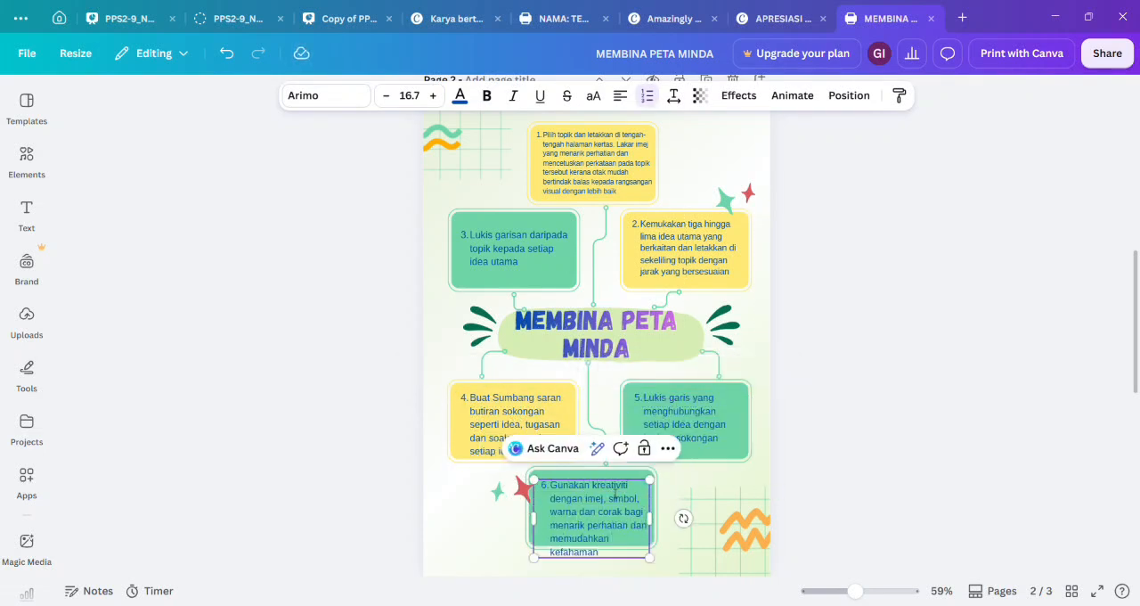
mouse_move(653, 553)
left_mouse_down()
mouse_move(638, 548)
mouse_move(653, 533)
left_mouse_up()
Select the point 1 text in the top yellow box.
scroll(585, 205, "up", 1)
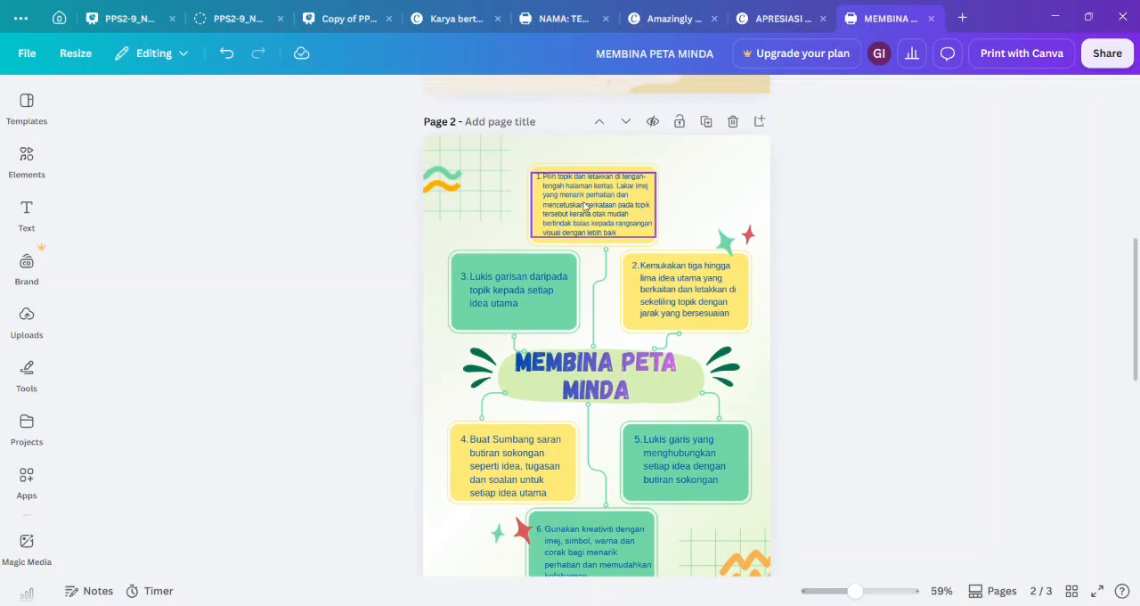
scroll(584, 205, "down", 1)
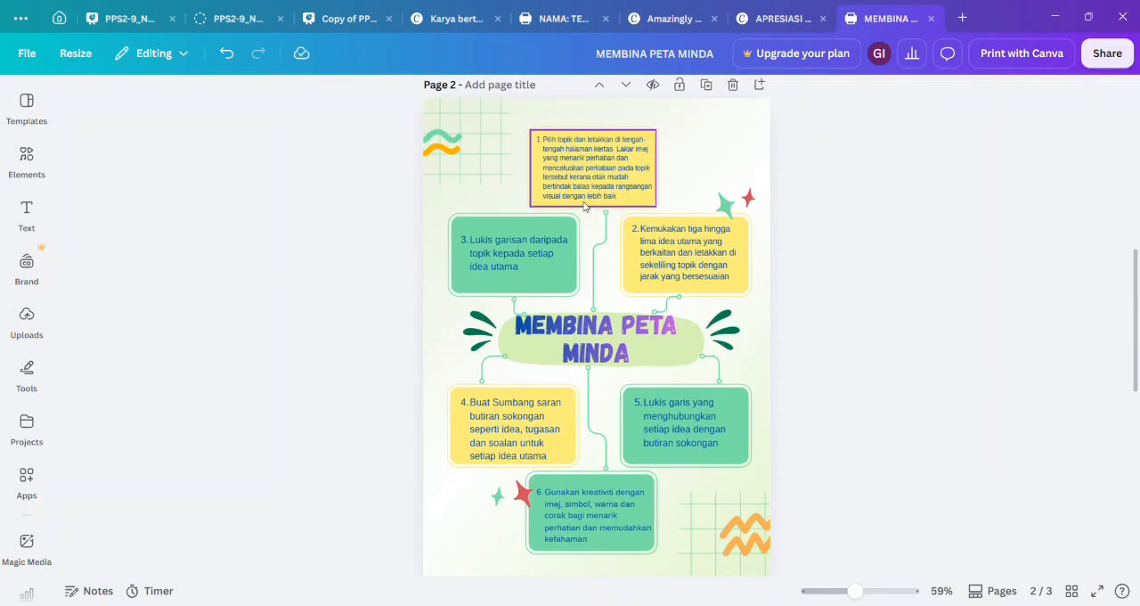
left_click(586, 193)
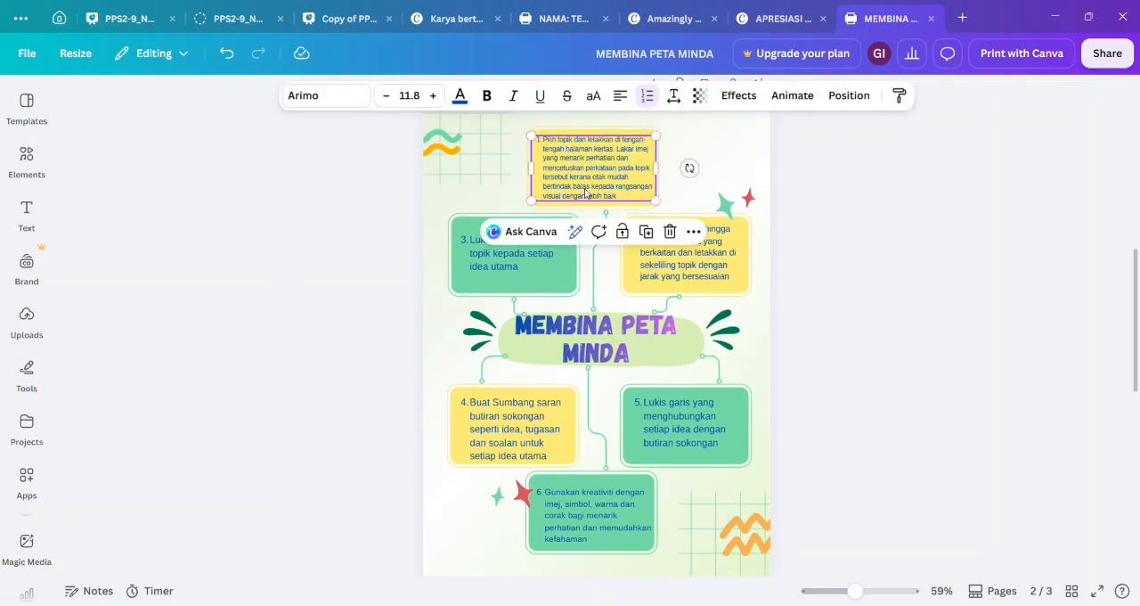